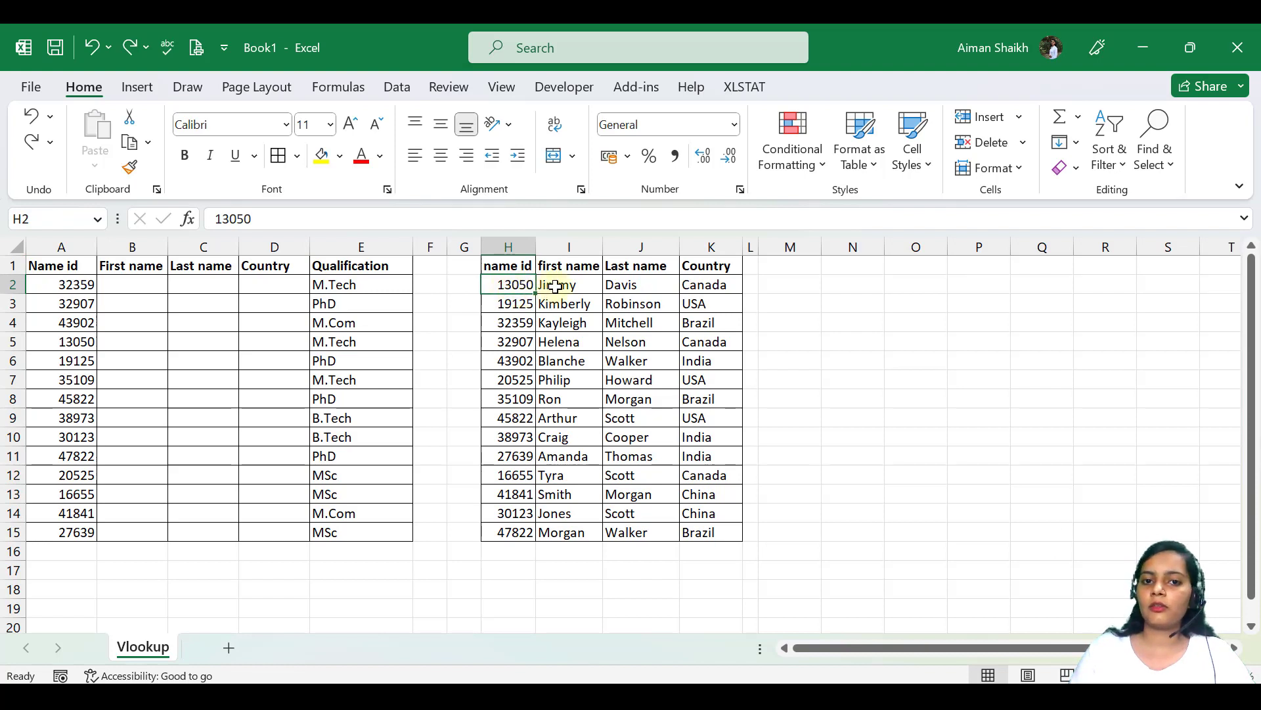
- Compare the lookup table's name and country data with the name ids and empty columns of the first table
left_click_drag(555, 286, 651, 282)
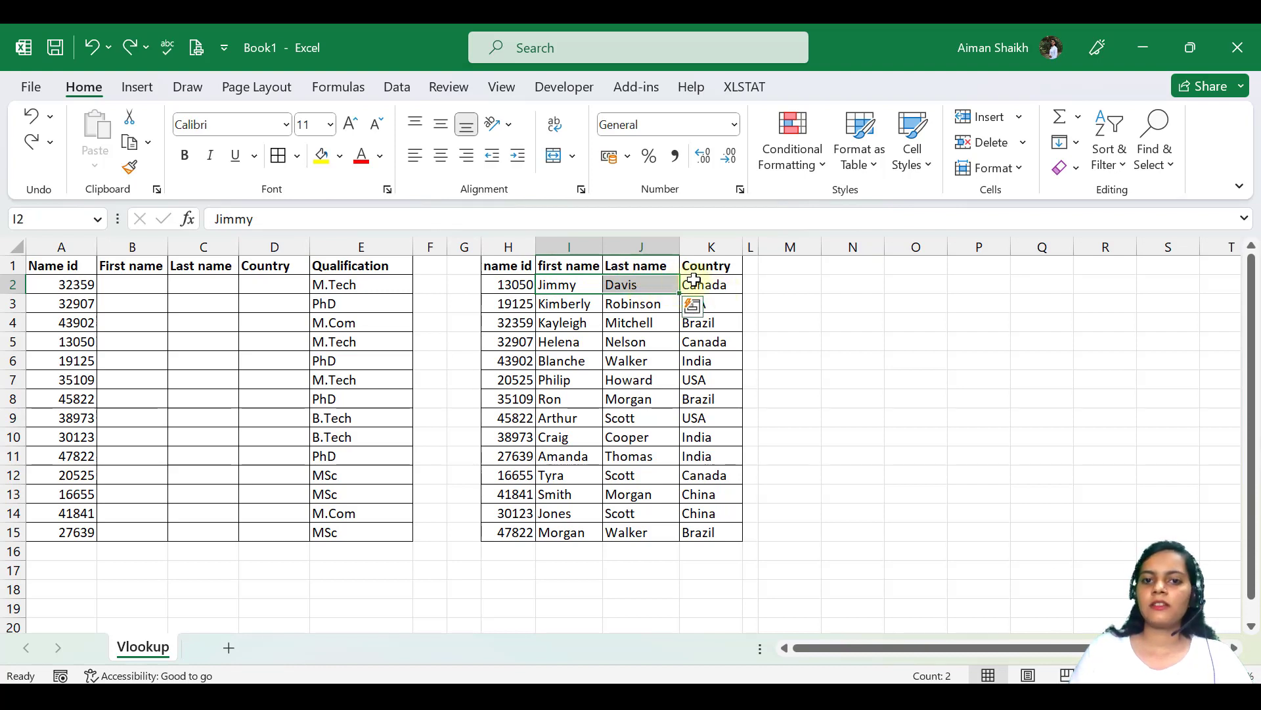
left_click(716, 284)
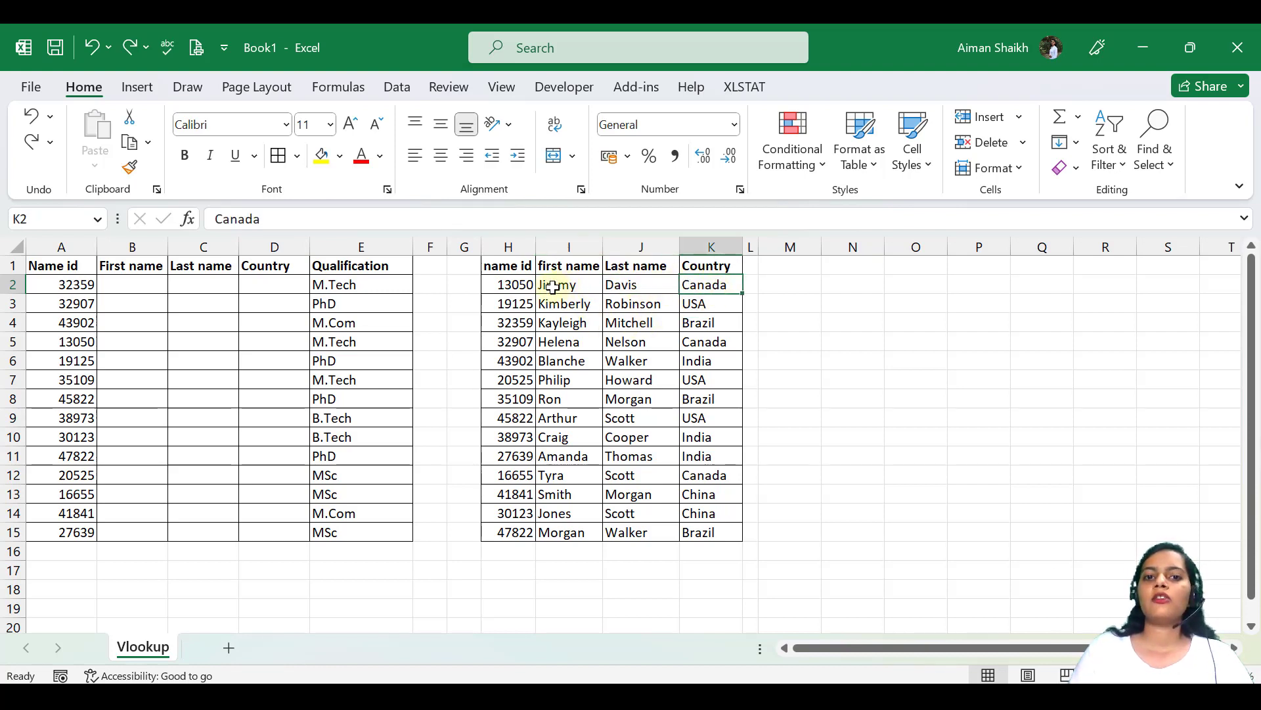
left_click_drag(542, 285, 718, 300)
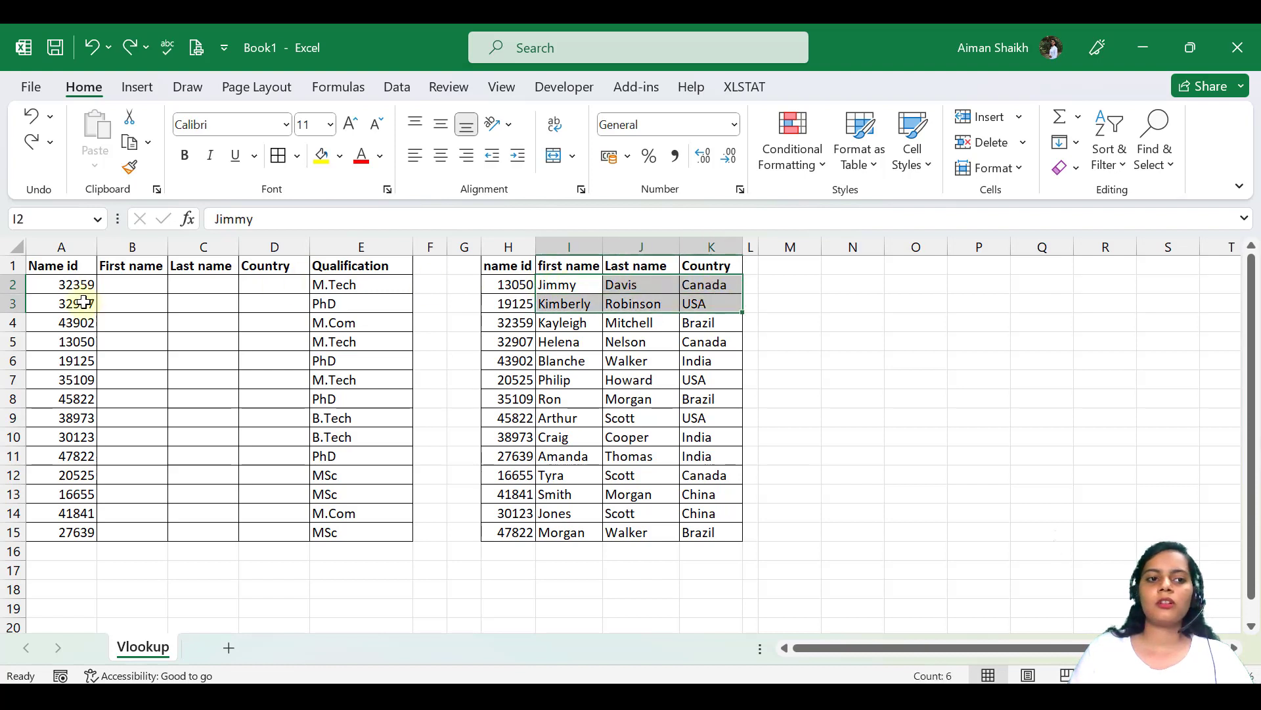
left_click_drag(76, 287, 70, 513)
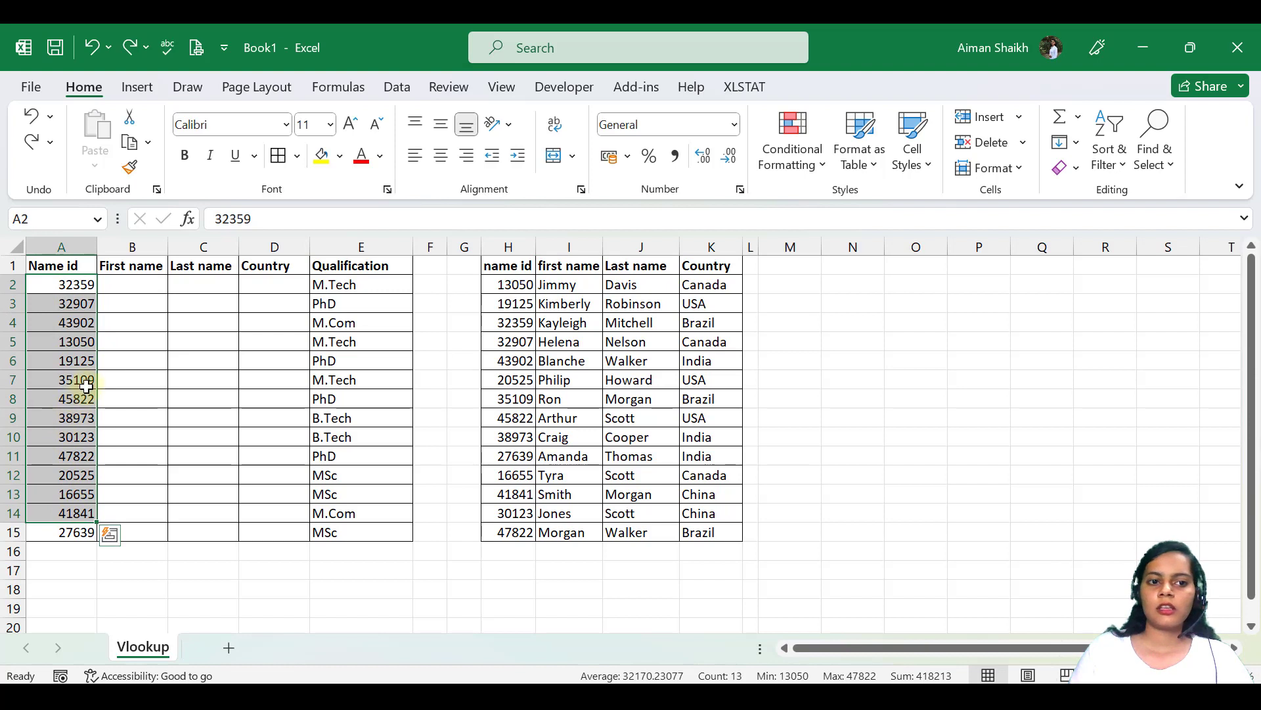
left_click(95, 340)
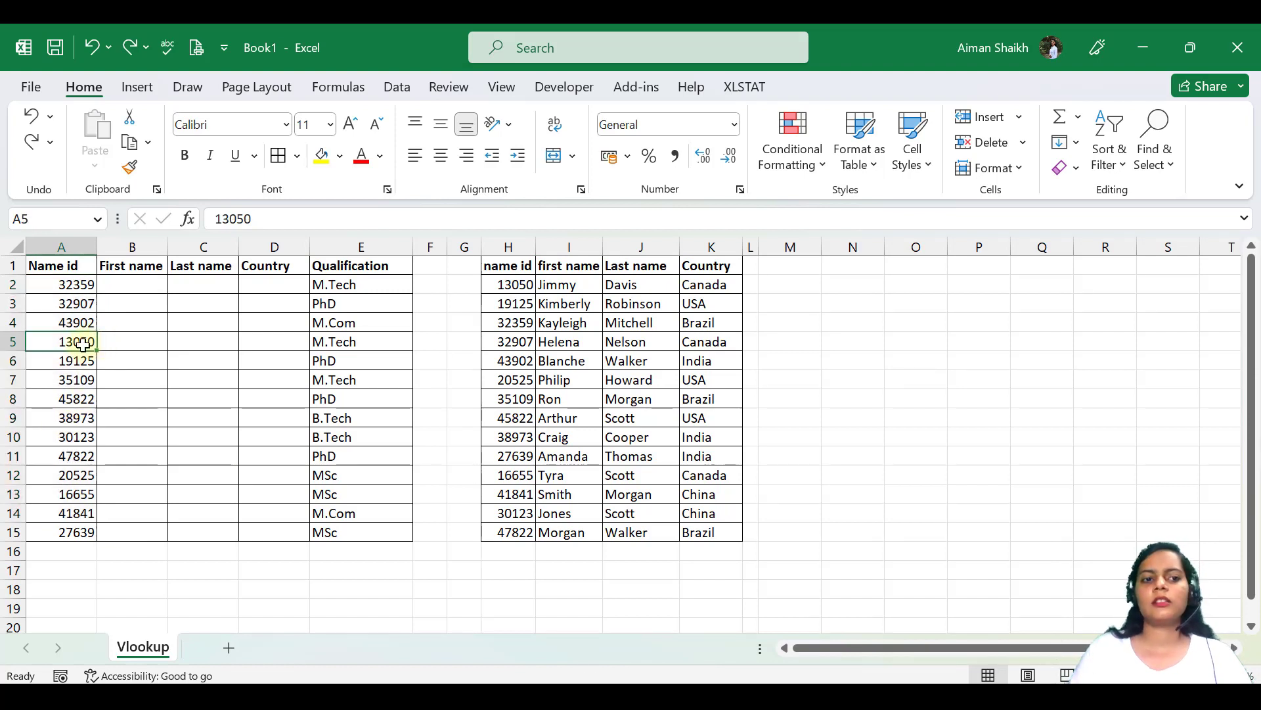
left_click_drag(82, 343, 257, 347)
left_click_drag(558, 285, 709, 304)
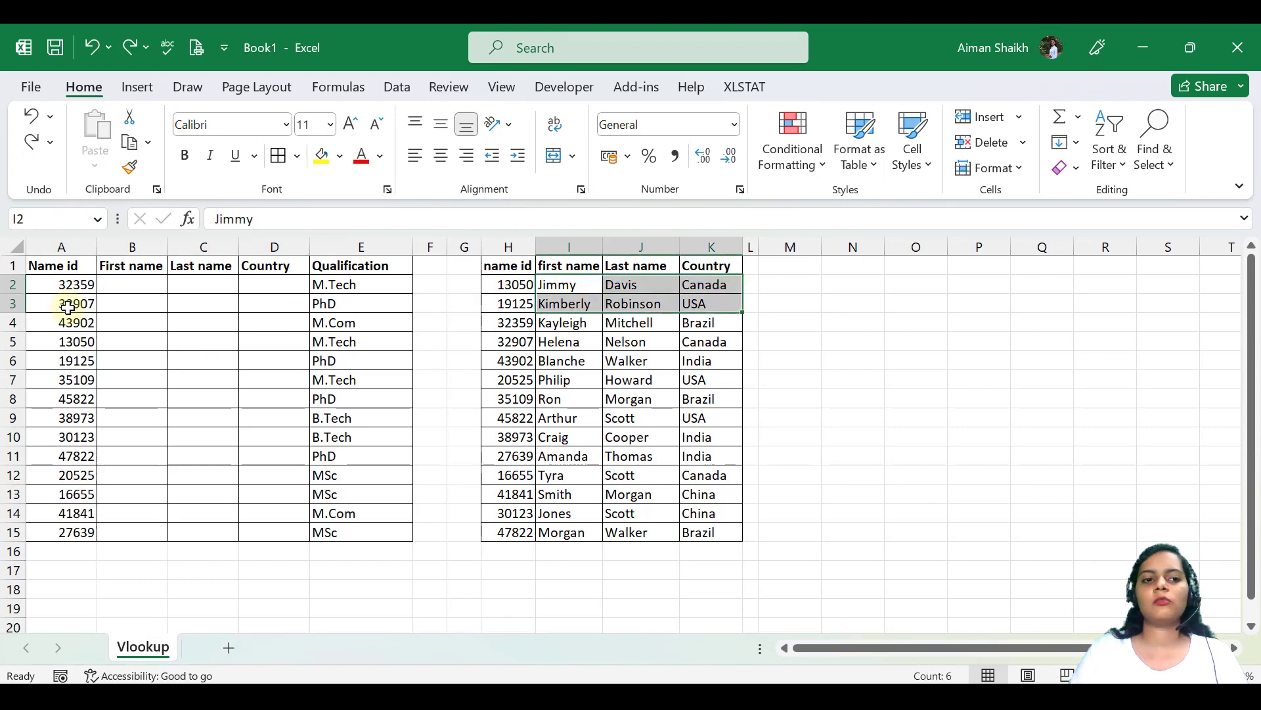
left_click_drag(108, 342, 263, 341)
- Insert a blank row above the header row of both tables
left_click(131, 265)
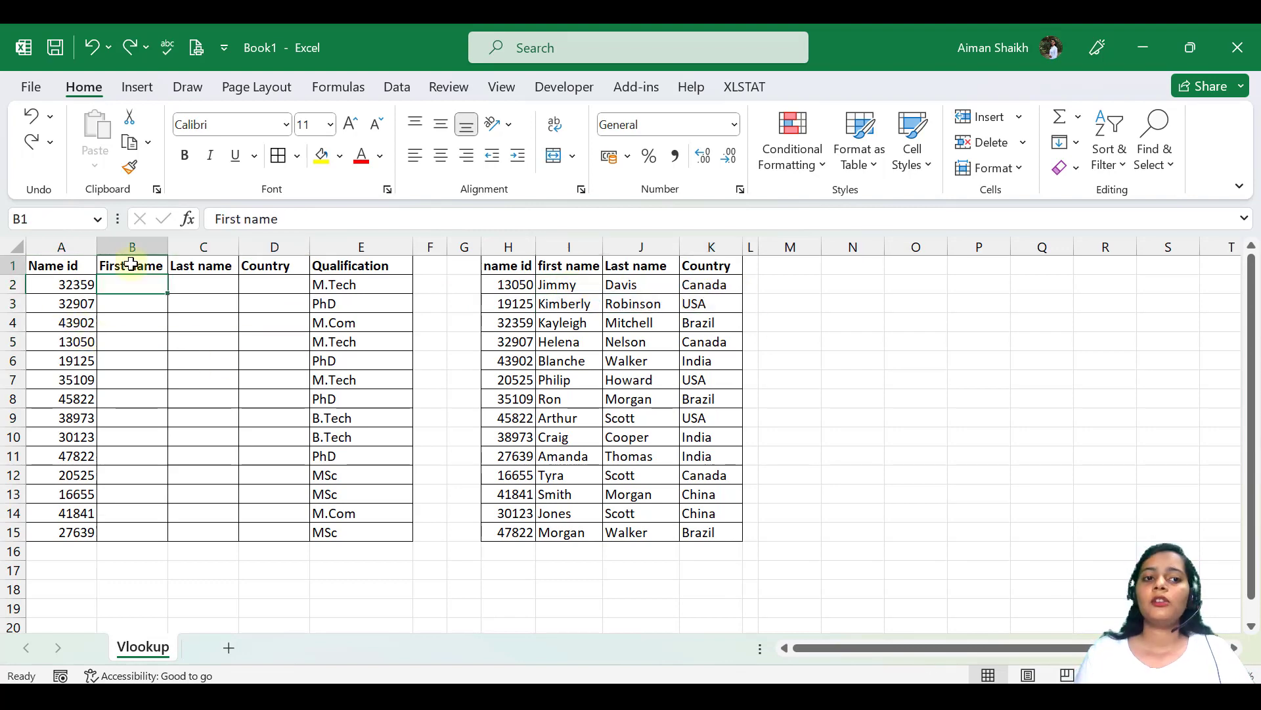
key("shift+space")
key("ctrl+shift+plus")
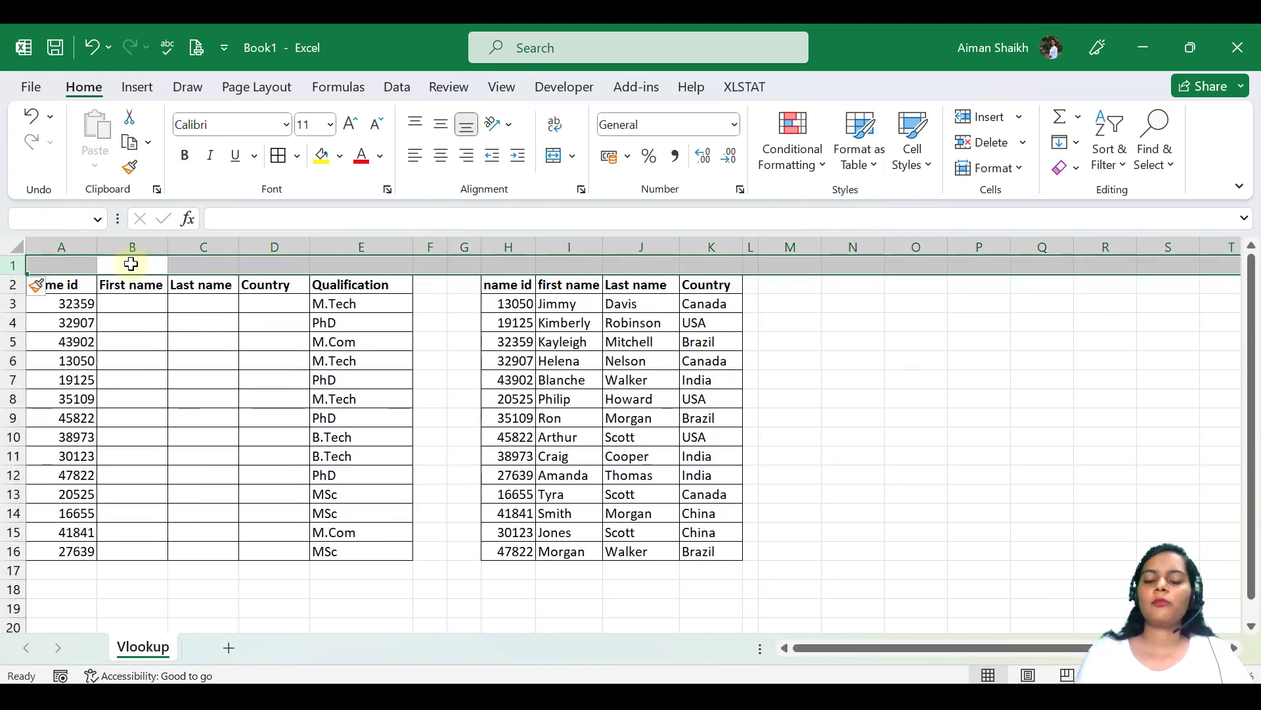
- Number the lookup table's four columns 1, 2, 3 and 4 in cells H1 to K1 above its headers
left_click(494, 263)
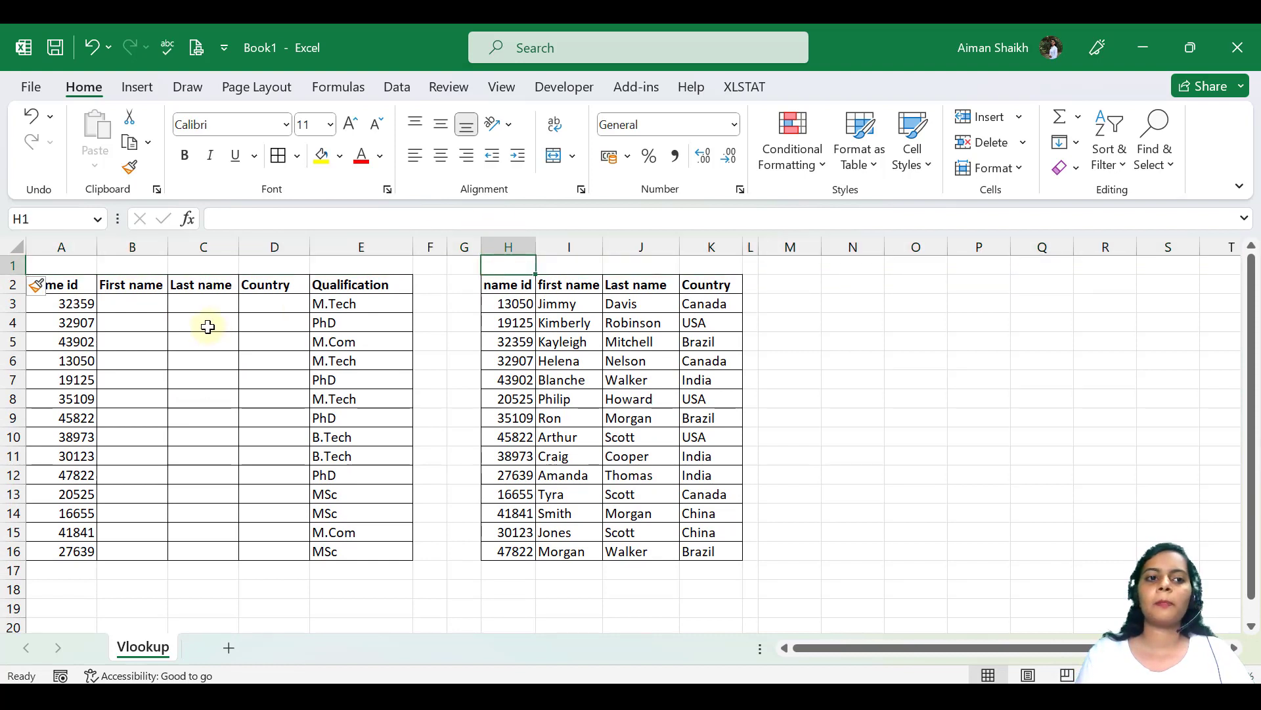
left_click_drag(129, 300, 266, 301)
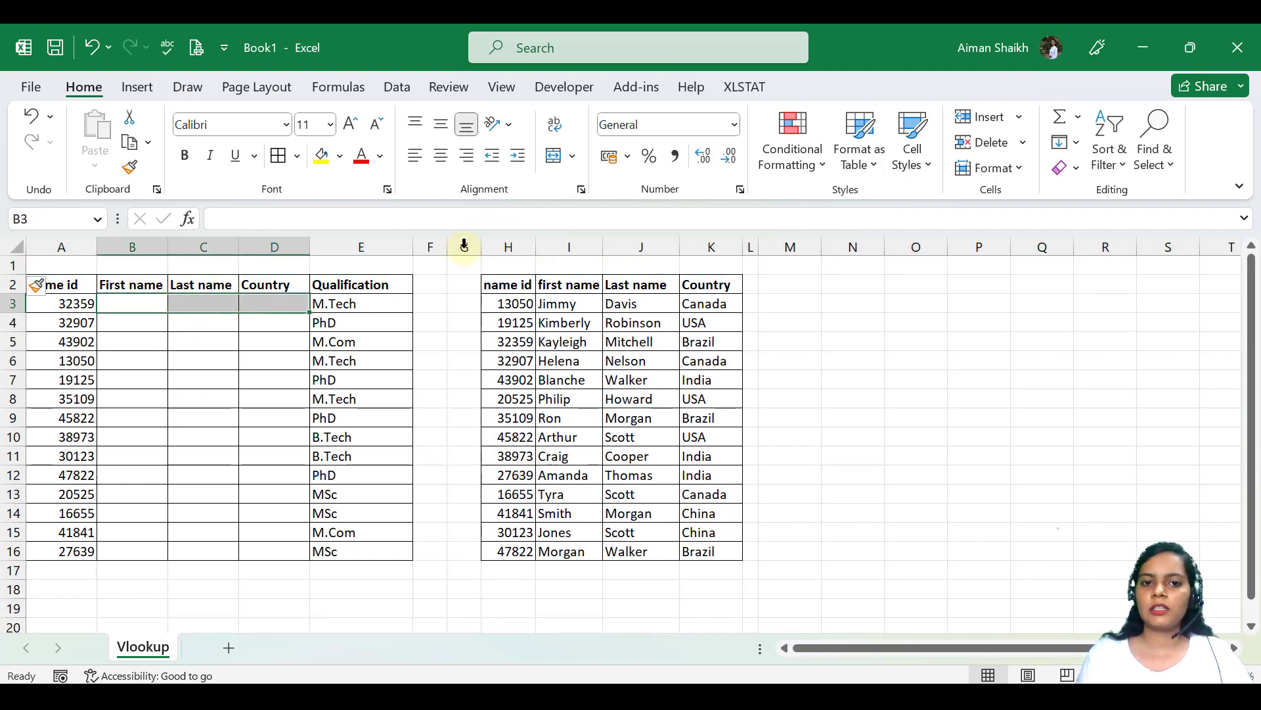
left_click(523, 267)
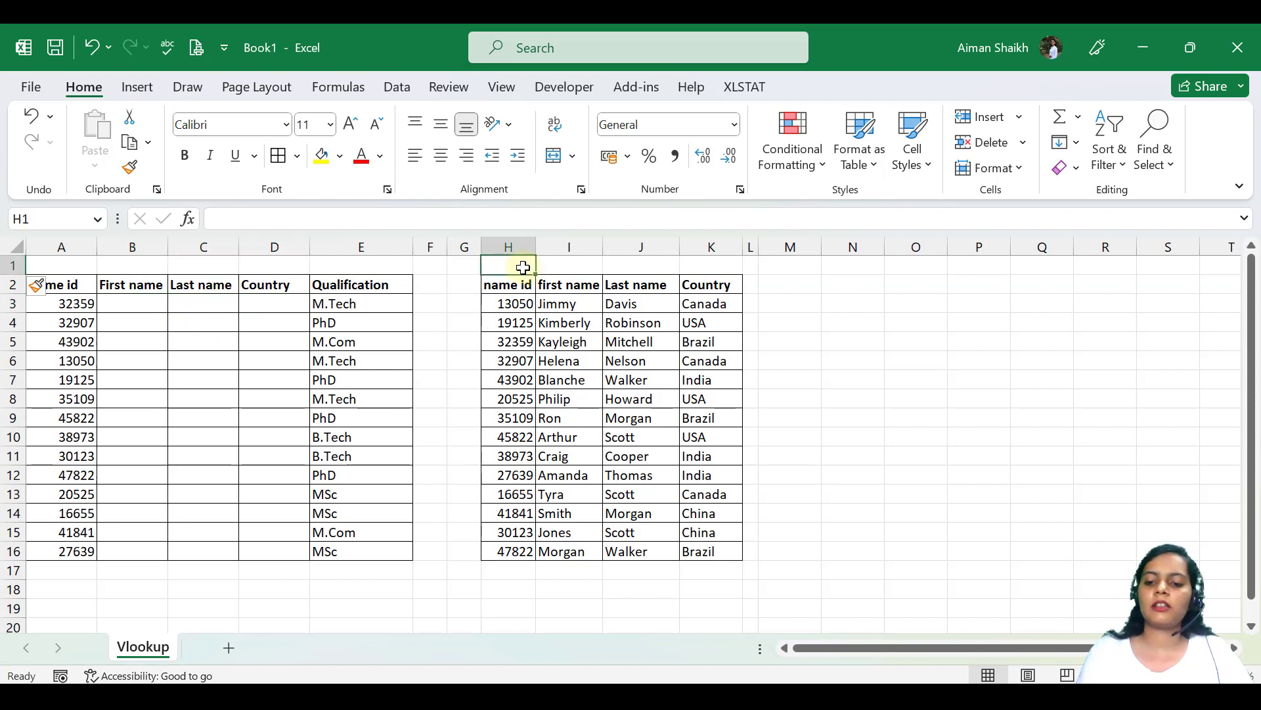
type("1")
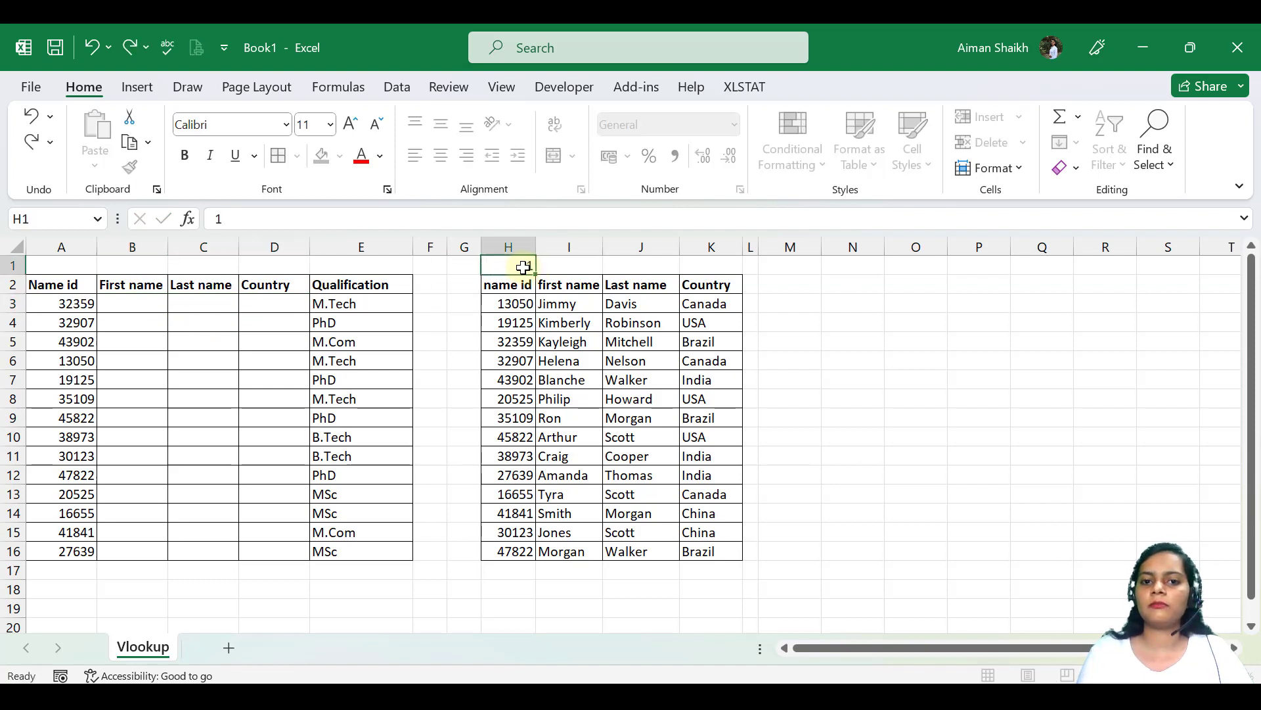
key("Tab")
type("2")
key("Tab")
type("3")
key("Tab")
type("4")
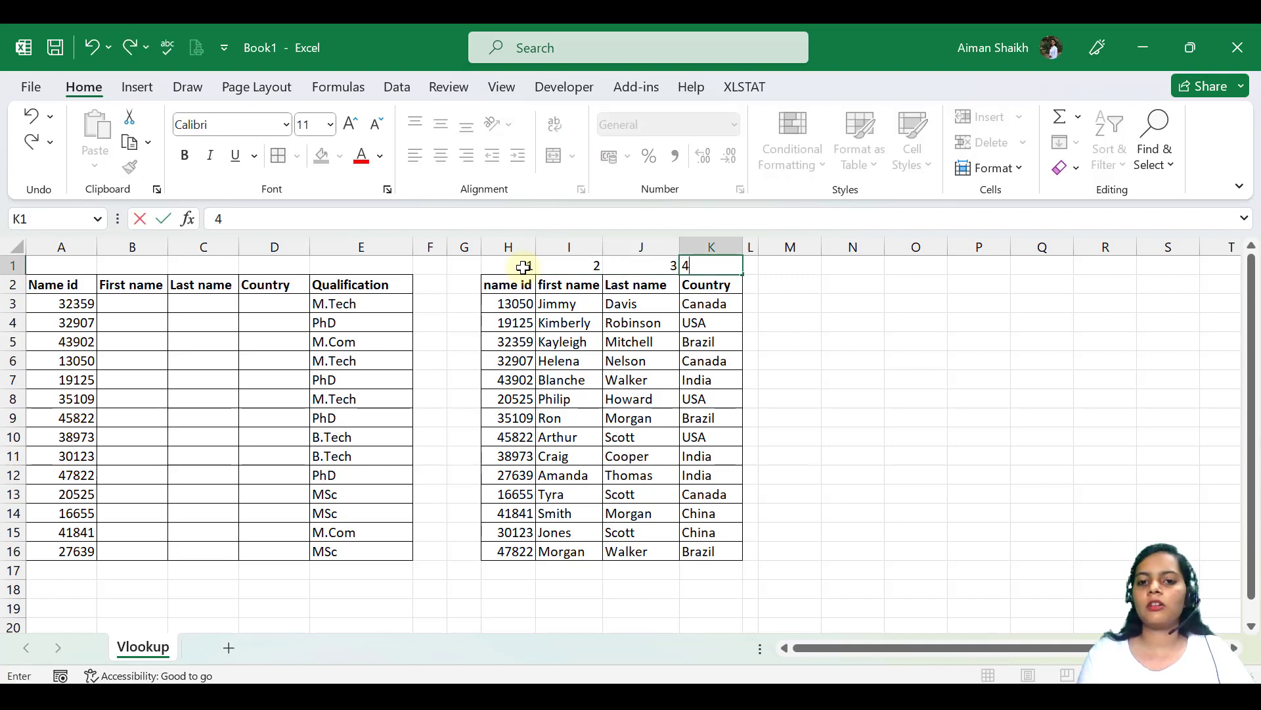
key("Down")
- Start a VLOOKUP formula in First name cell B3 with A3 as the lookup value
key("Left")
key("Left")
key("Left")
key("Left")
key("Left")
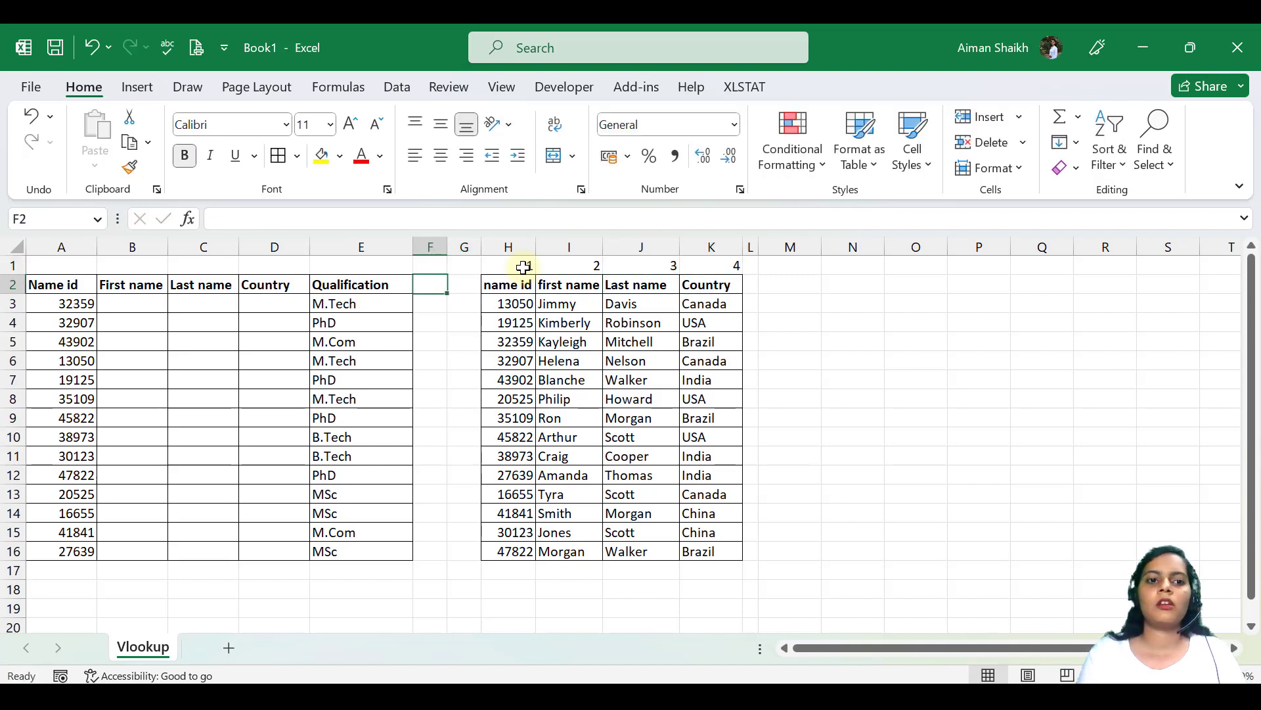
key("Left")
key("Left")
key("Left")
key("Left")
key("Left")
key("Down")
key("Right")
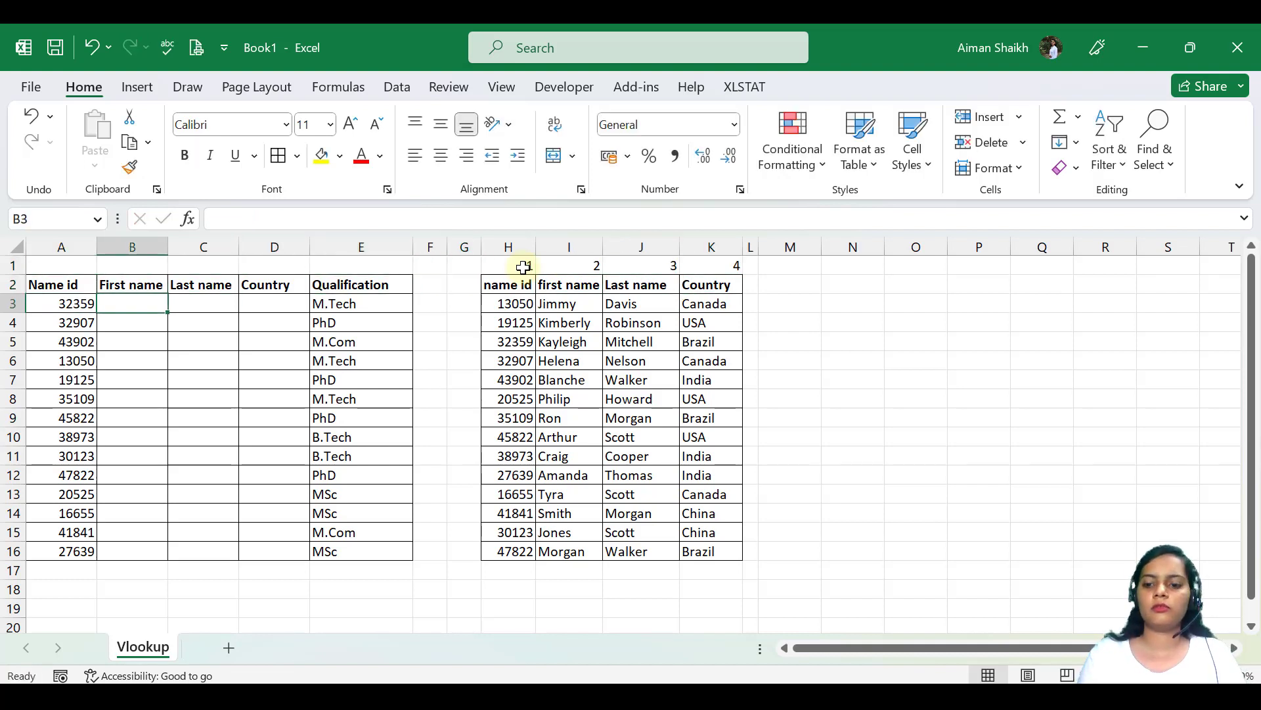
type("=")
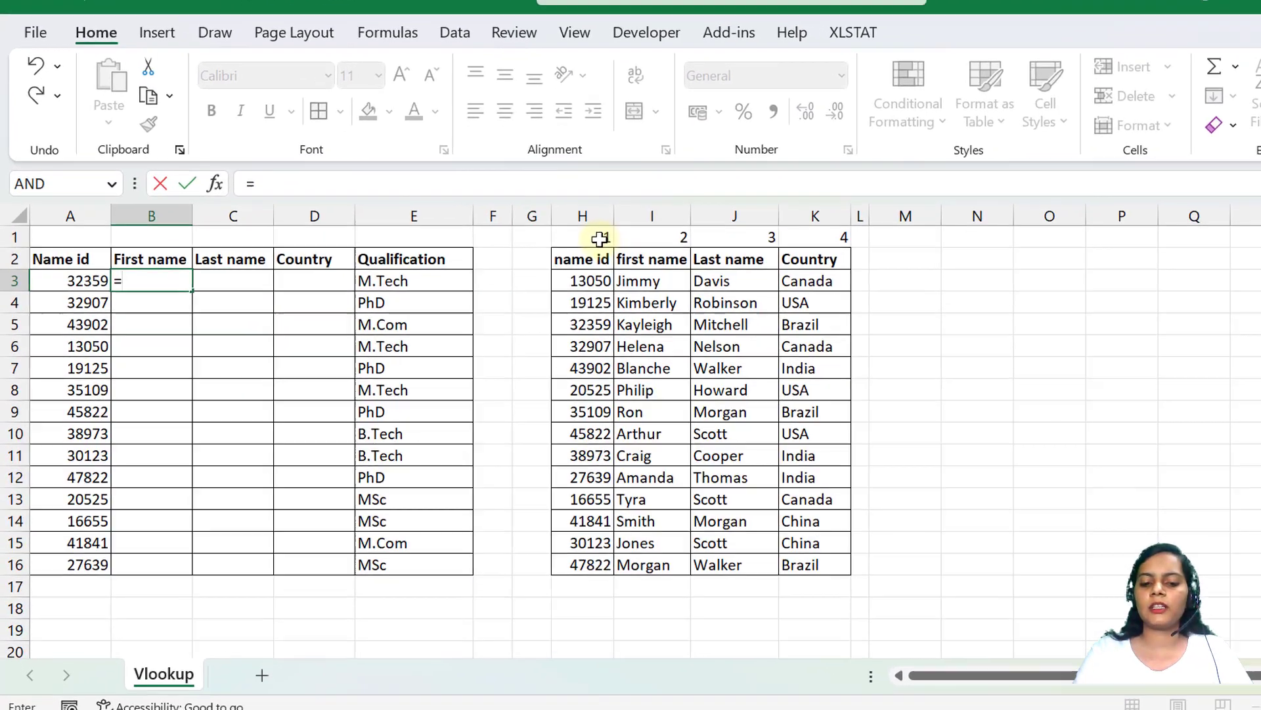
type("vlo")
key("Tab")
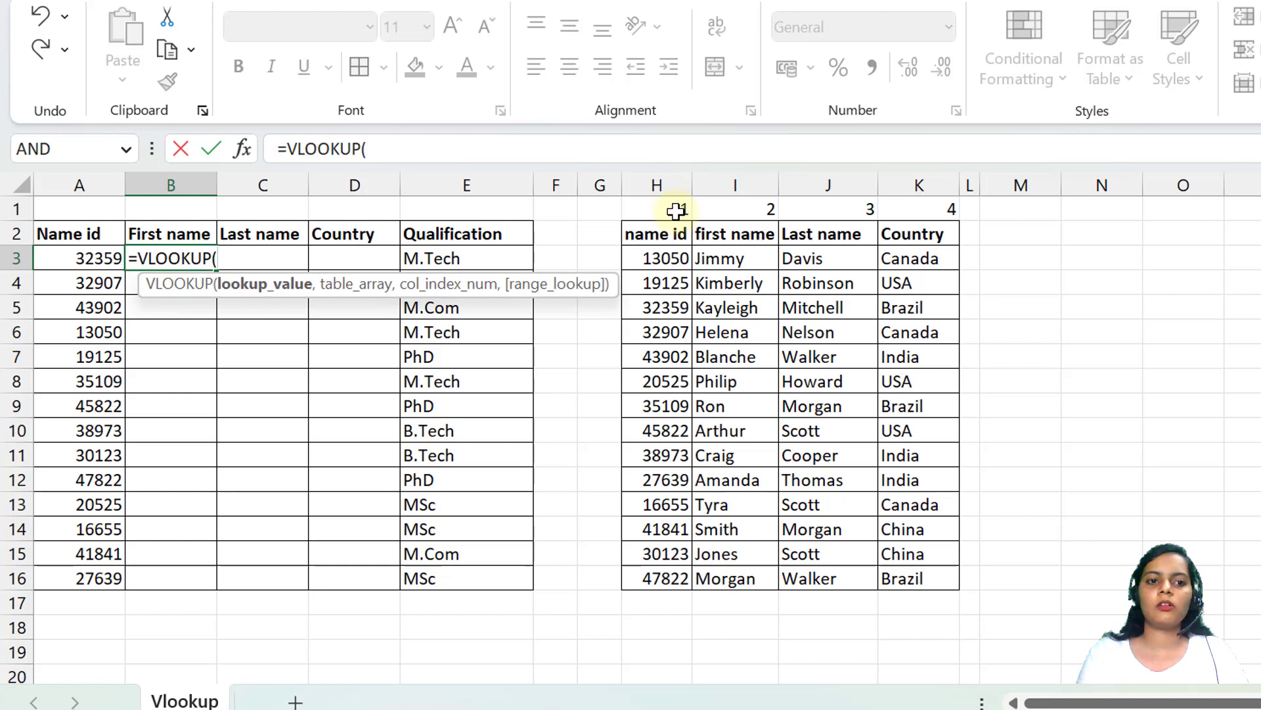
key("Left")
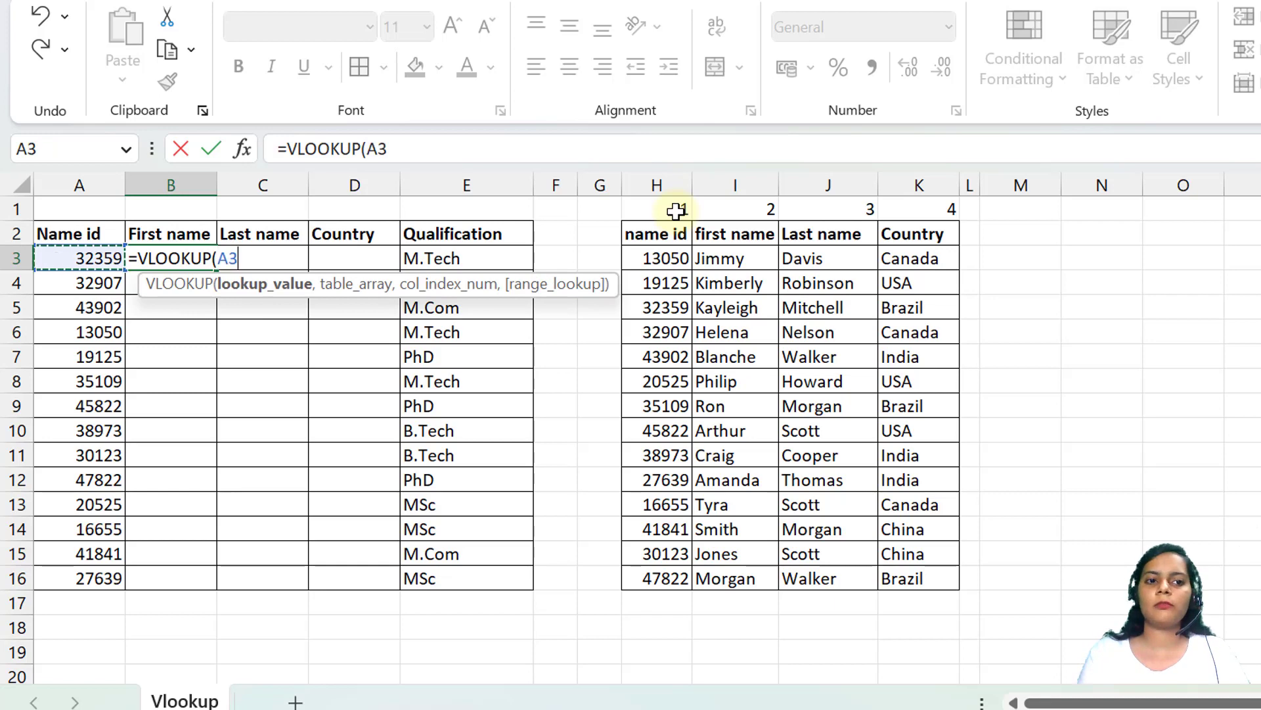
type(",")
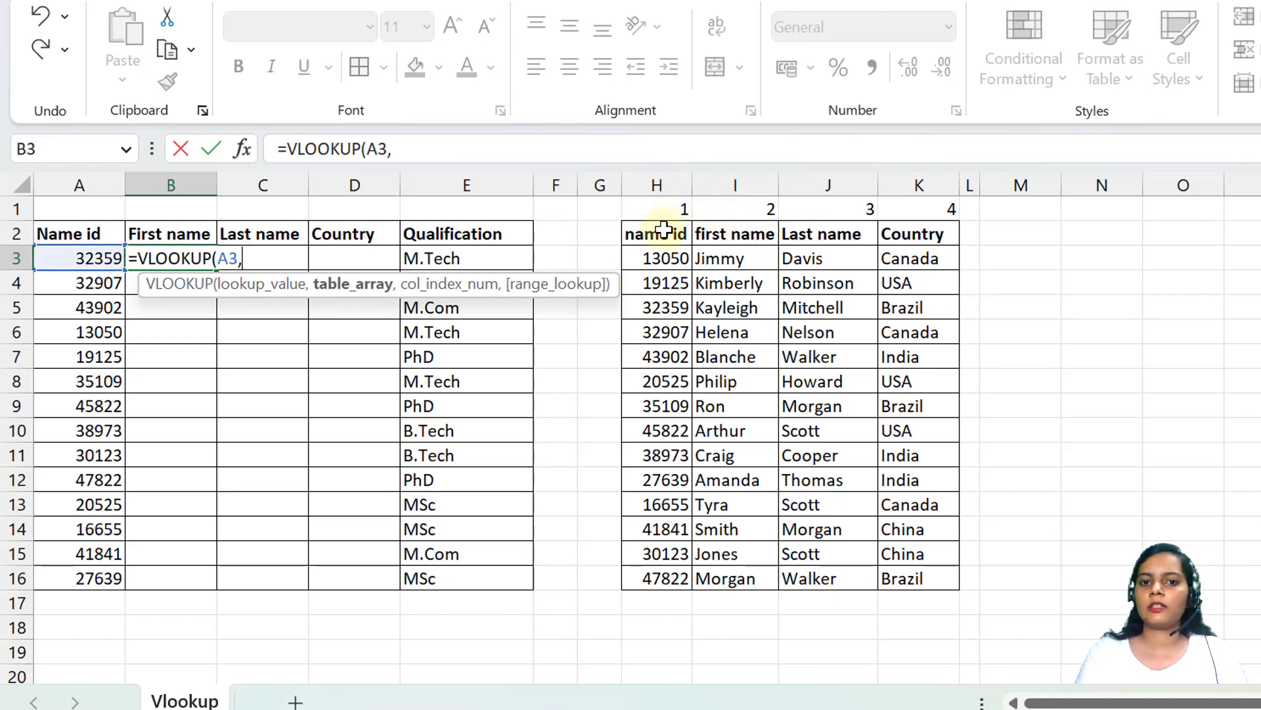
- Set the formula's table array to the absolute range $H$2:$K$16 and its column index to I$1 with the row locked
left_click_drag(664, 230, 895, 564)
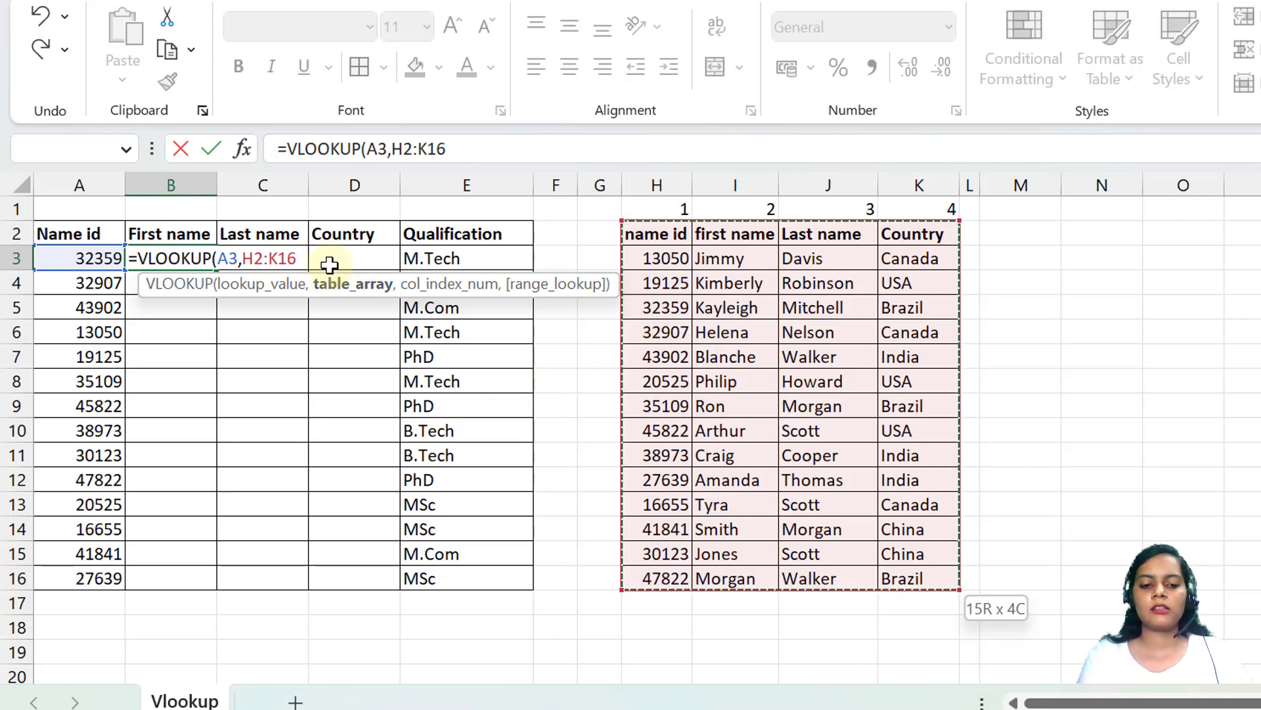
key("F4")
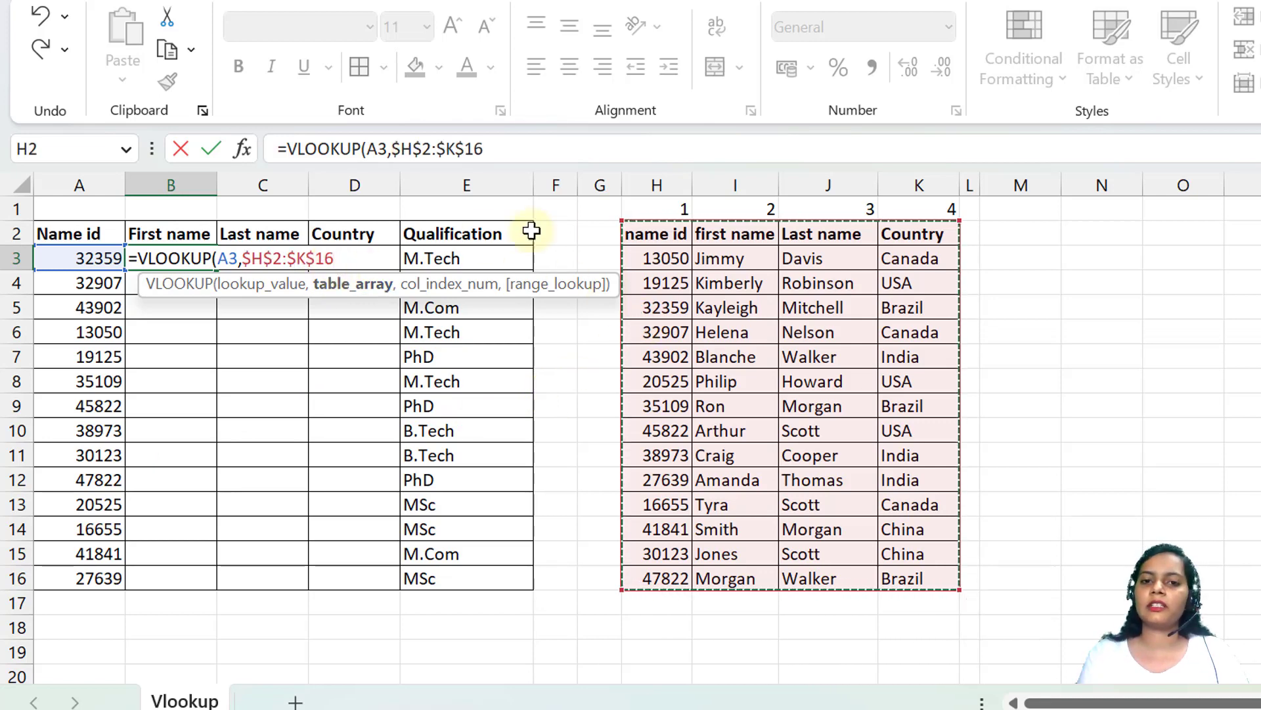
type(",")
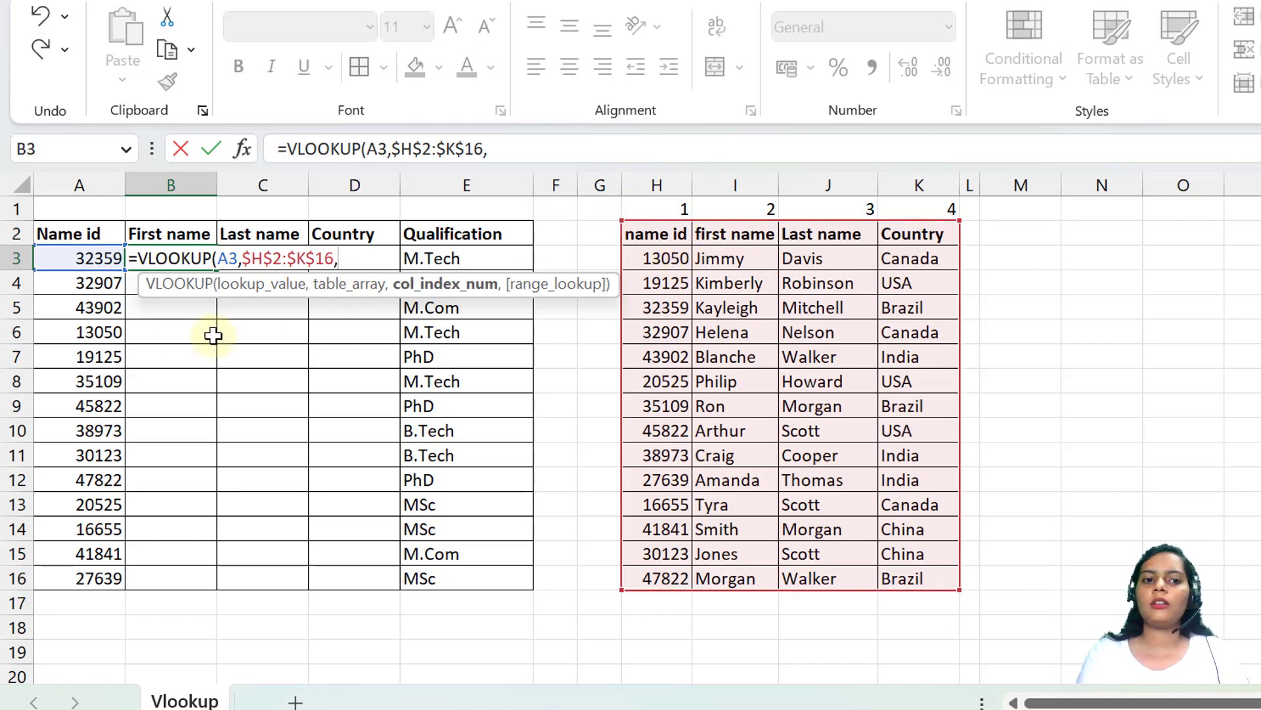
left_click(727, 203)
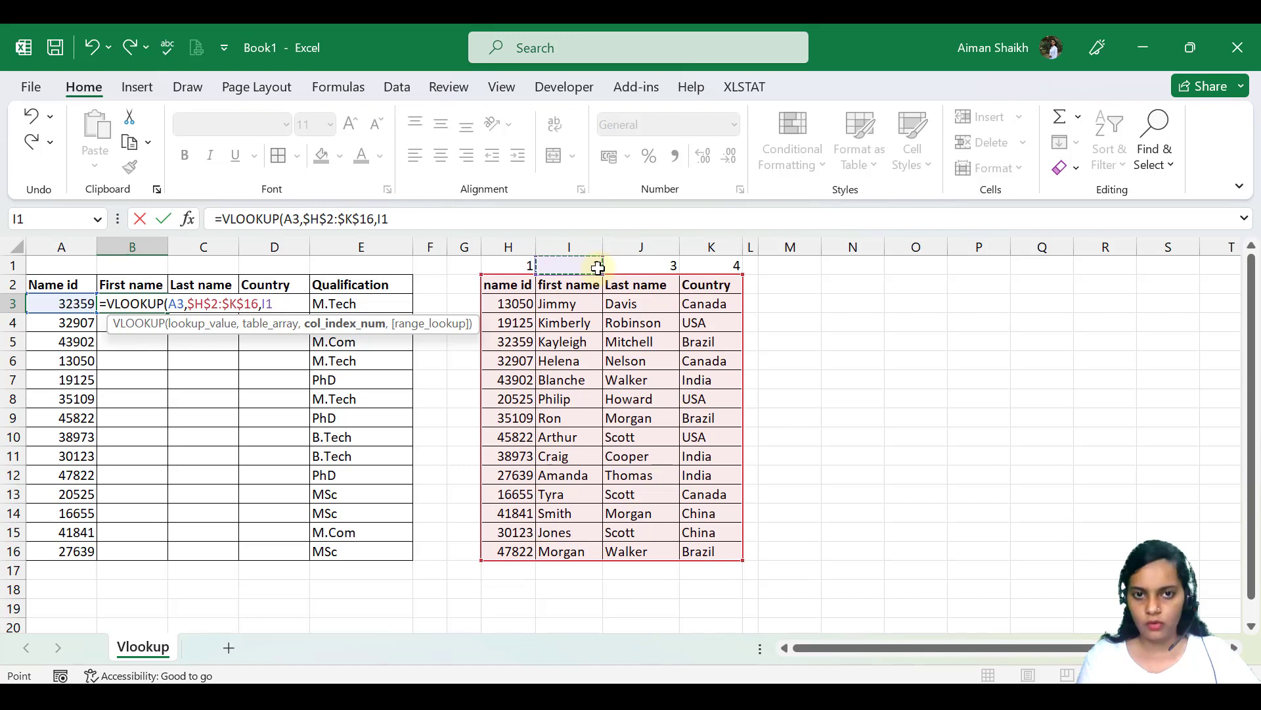
key("F4")
key("F4")
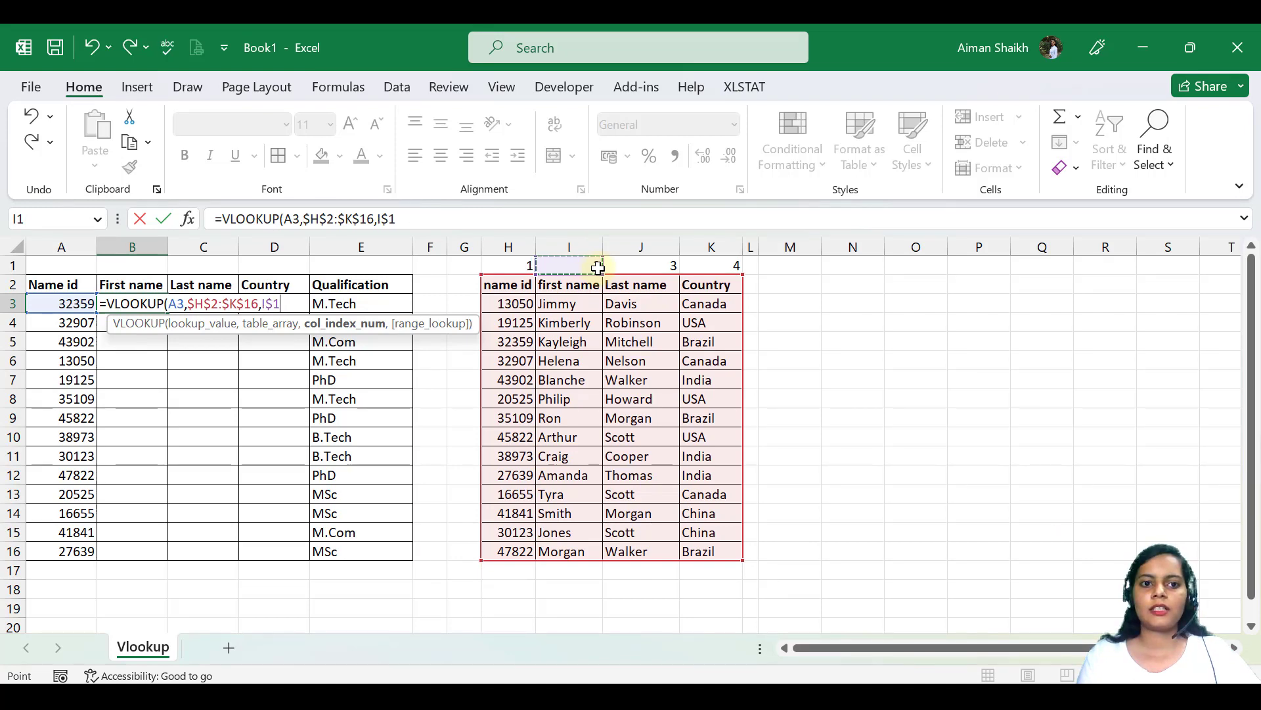
- Complete the First name formula with FALSE for an exact match and fill it down through B16
type(",")
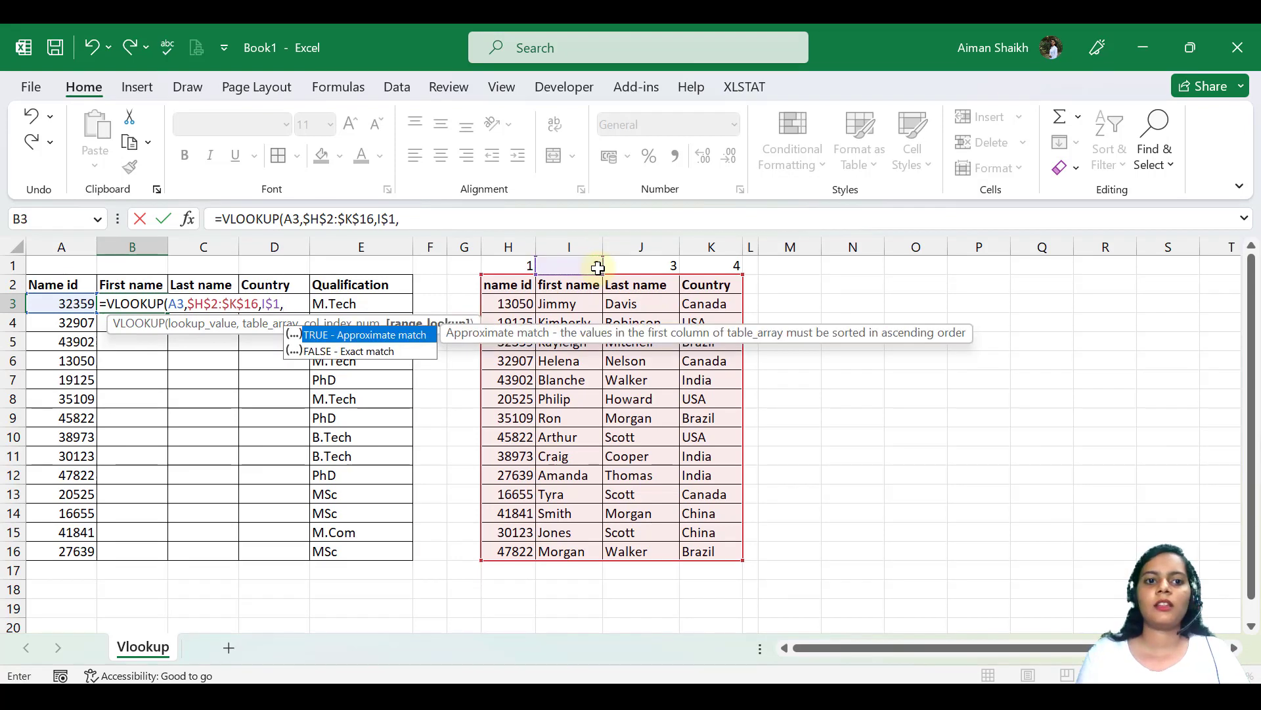
key("Down")
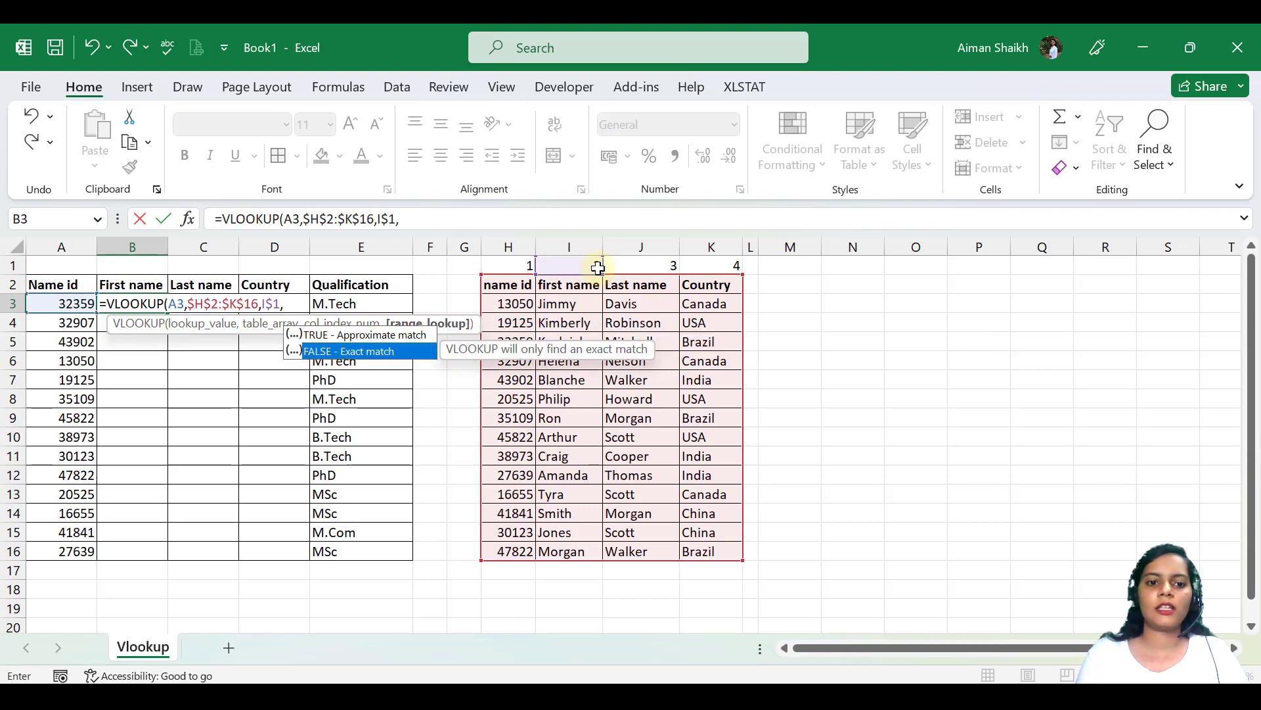
key("Tab")
key("Return")
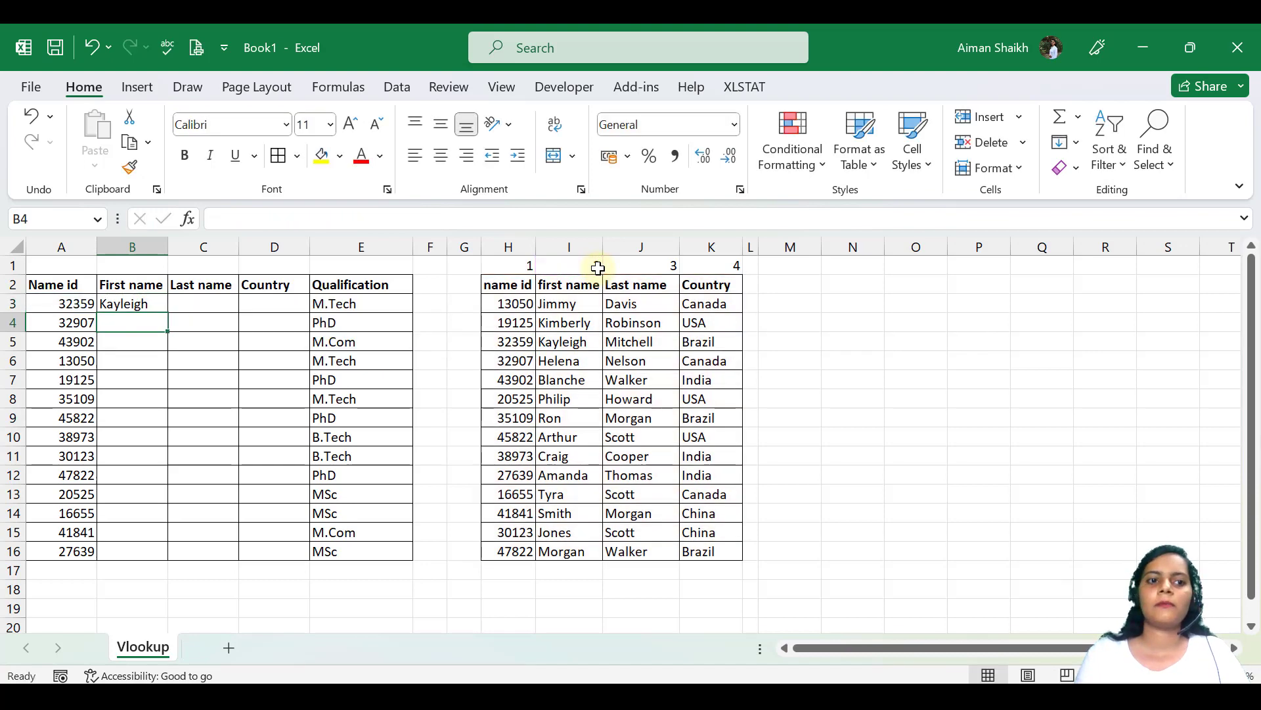
left_click(132, 305)
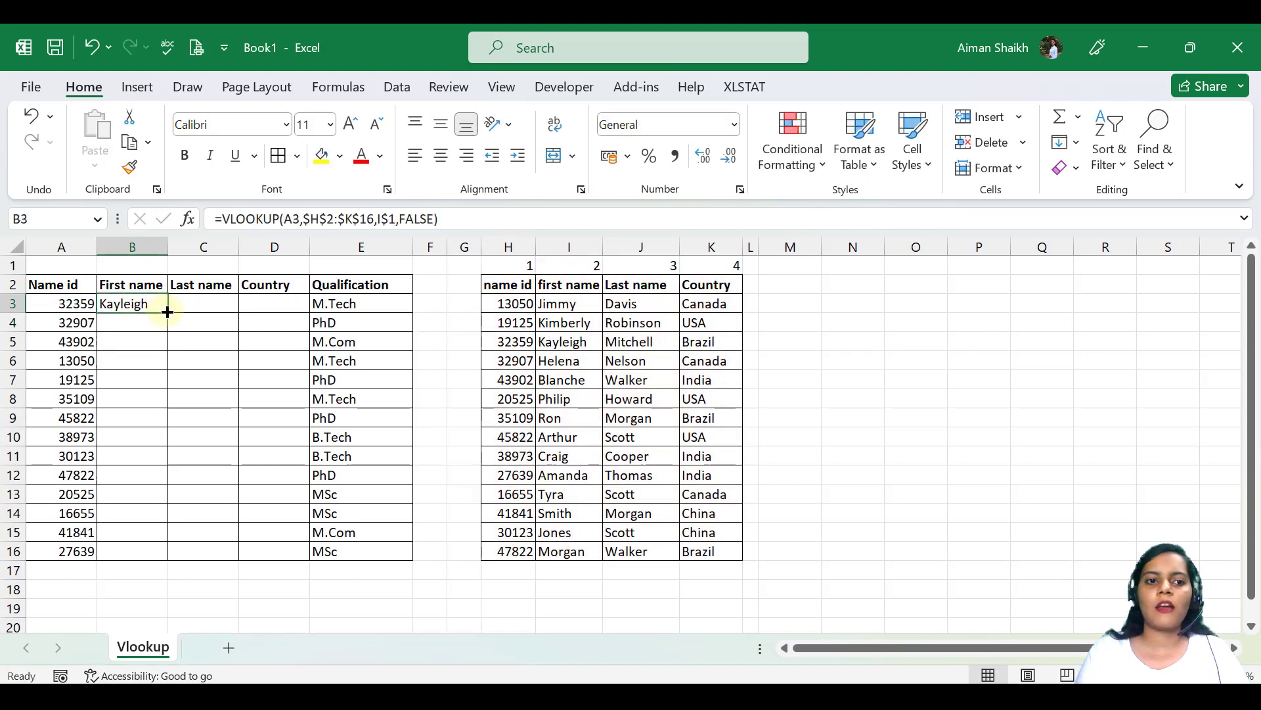
left_click_drag(167, 312, 135, 554)
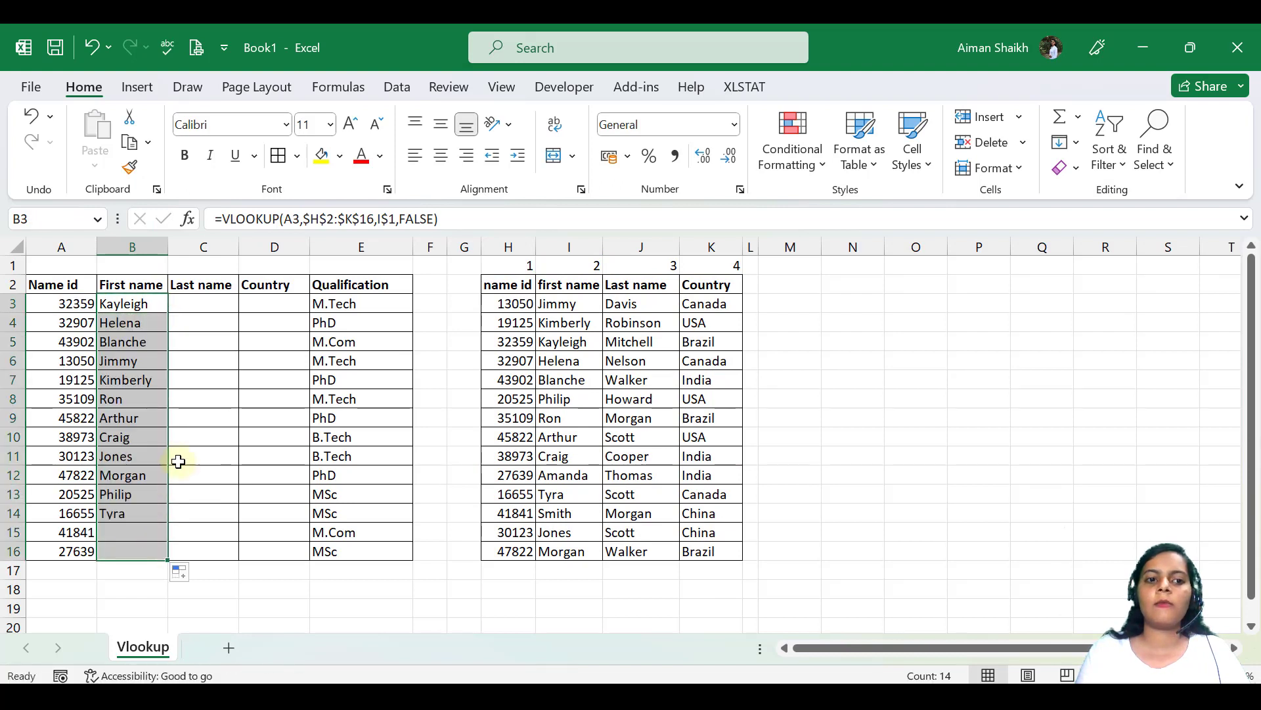
- Start a VLOOKUP formula in Last name cell C3 with A3 as the lookup value
left_click(173, 307)
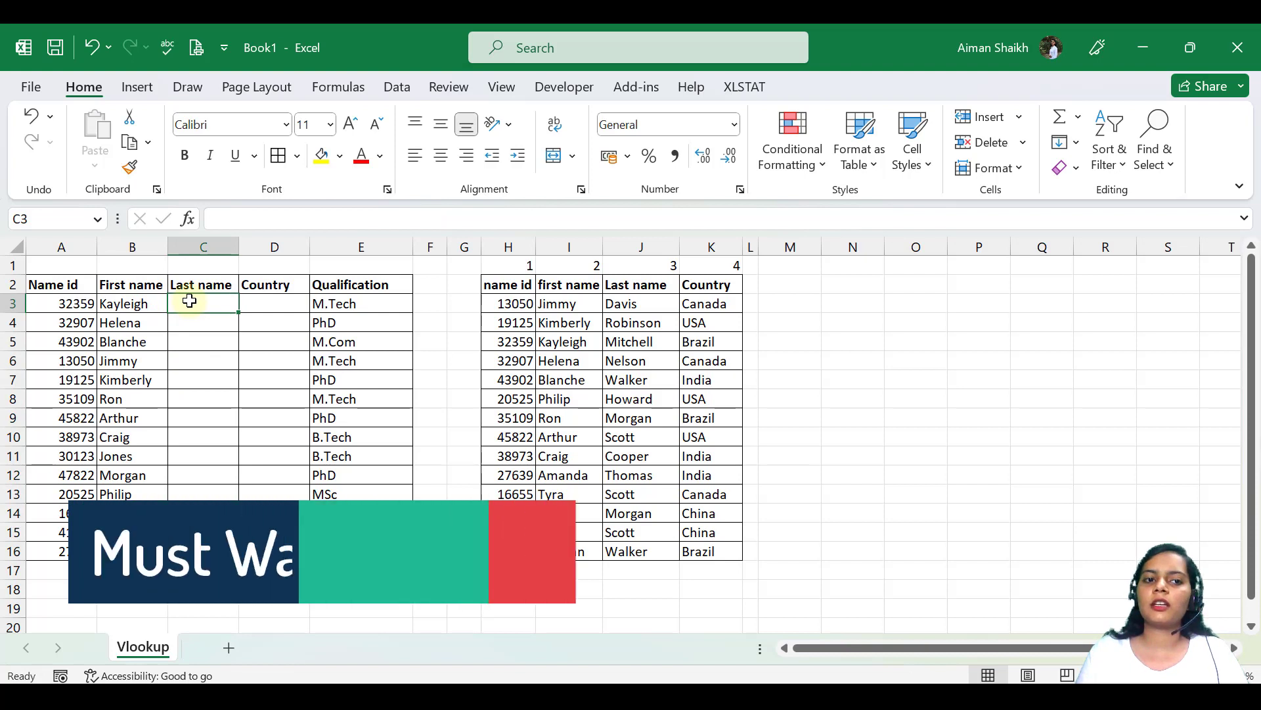
type("=")
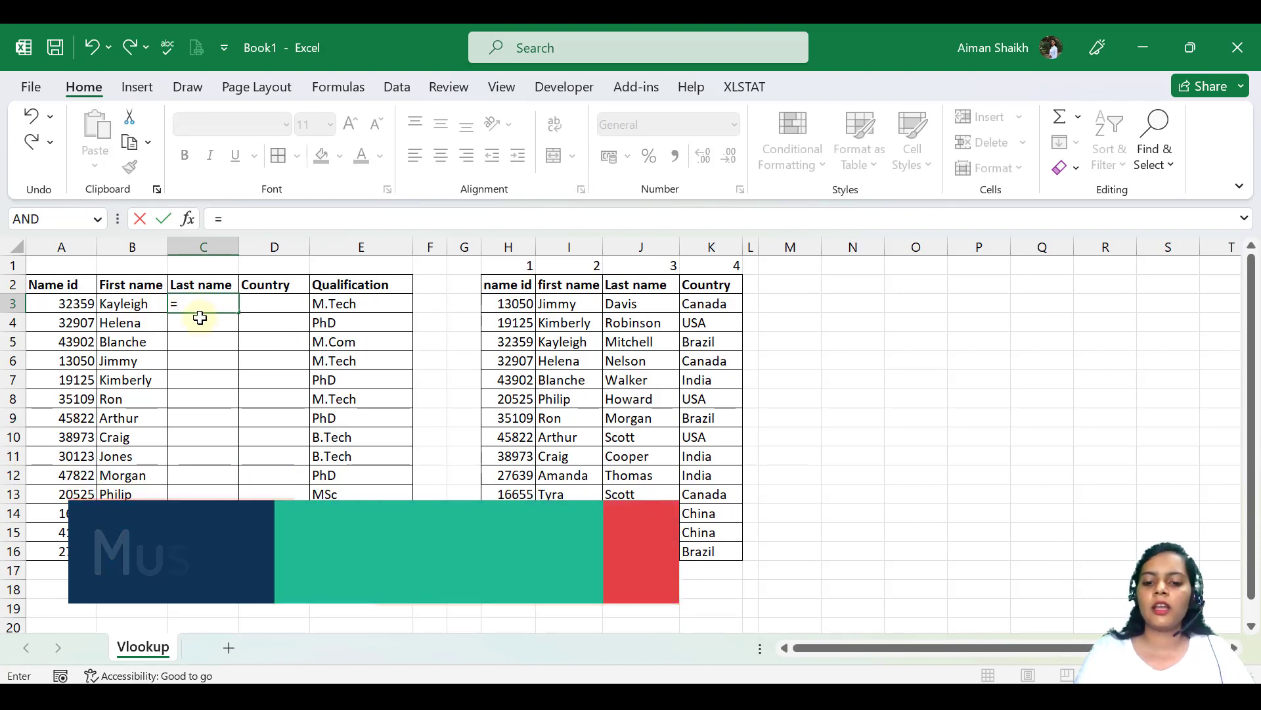
type("vl")
key("Tab")
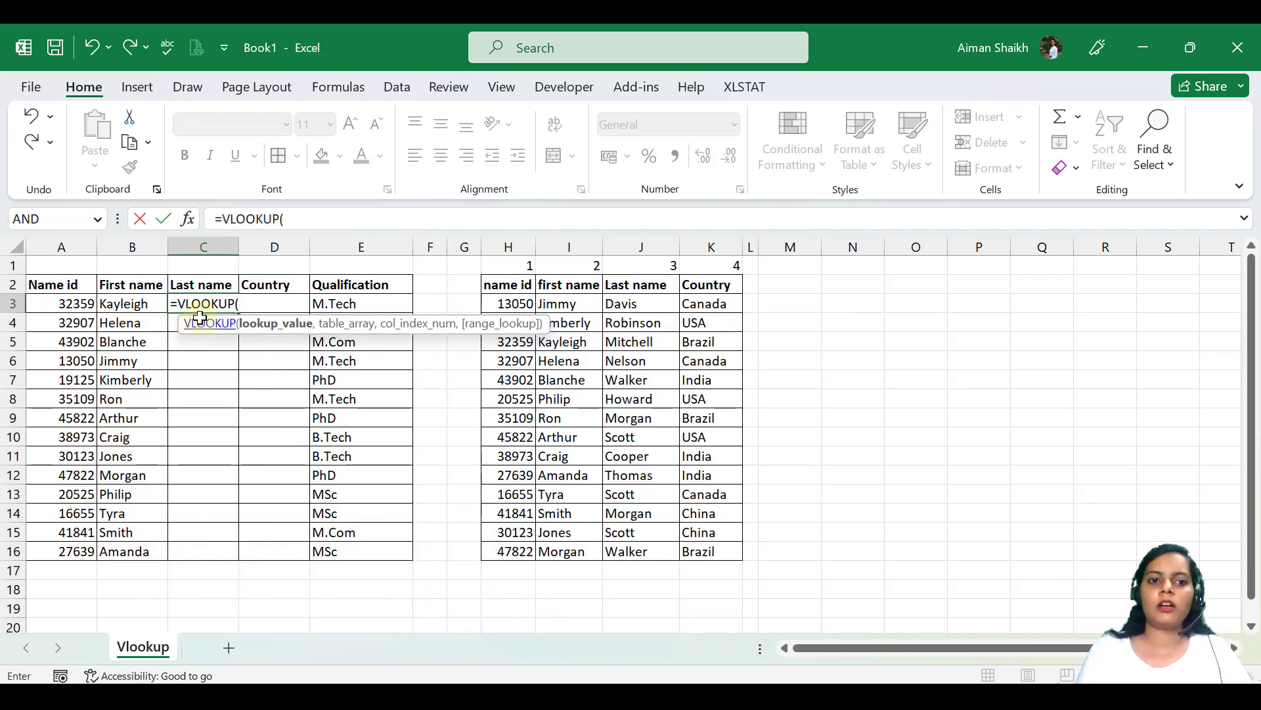
key("Left")
key("Left")
key("Return")
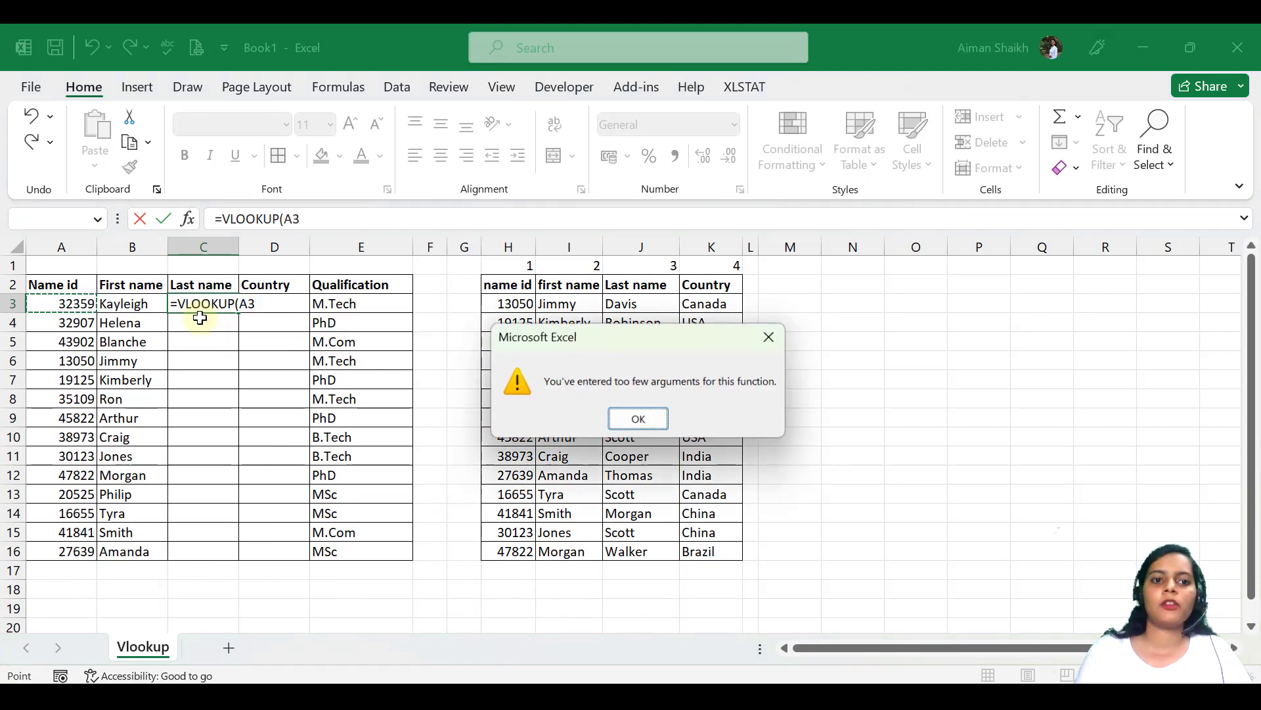
key("Return")
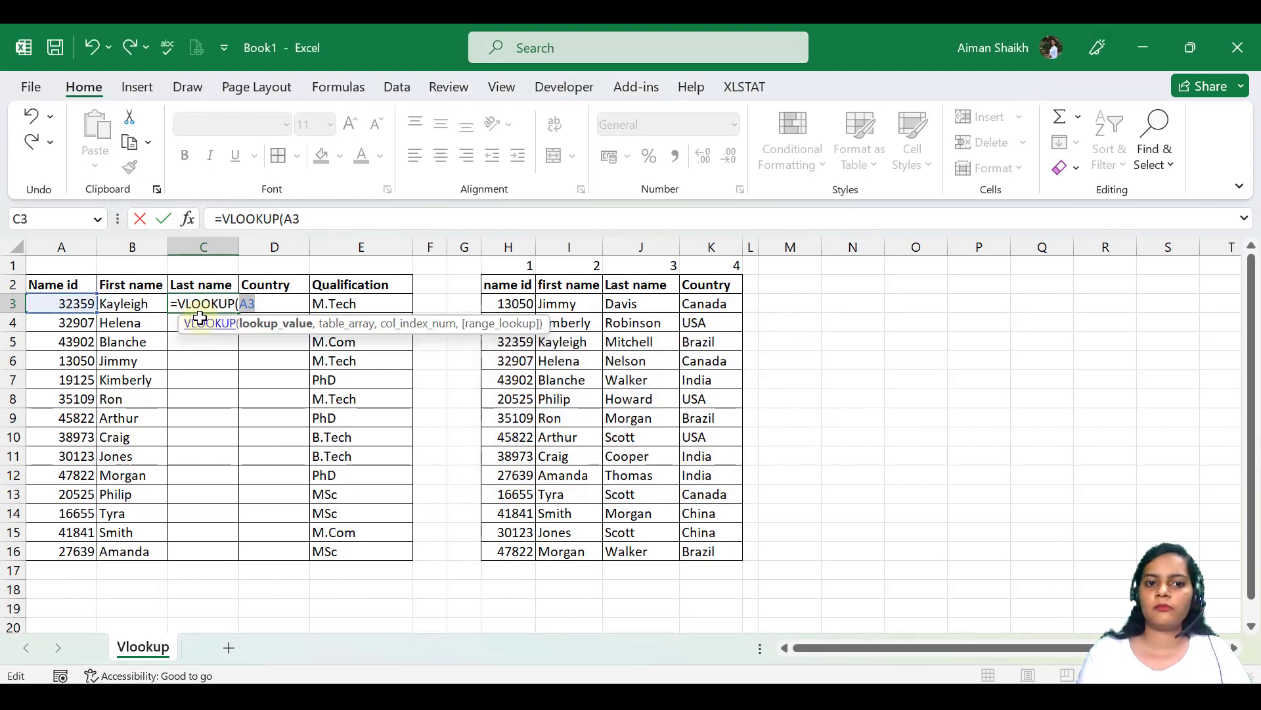
left_click(263, 301)
type(",")
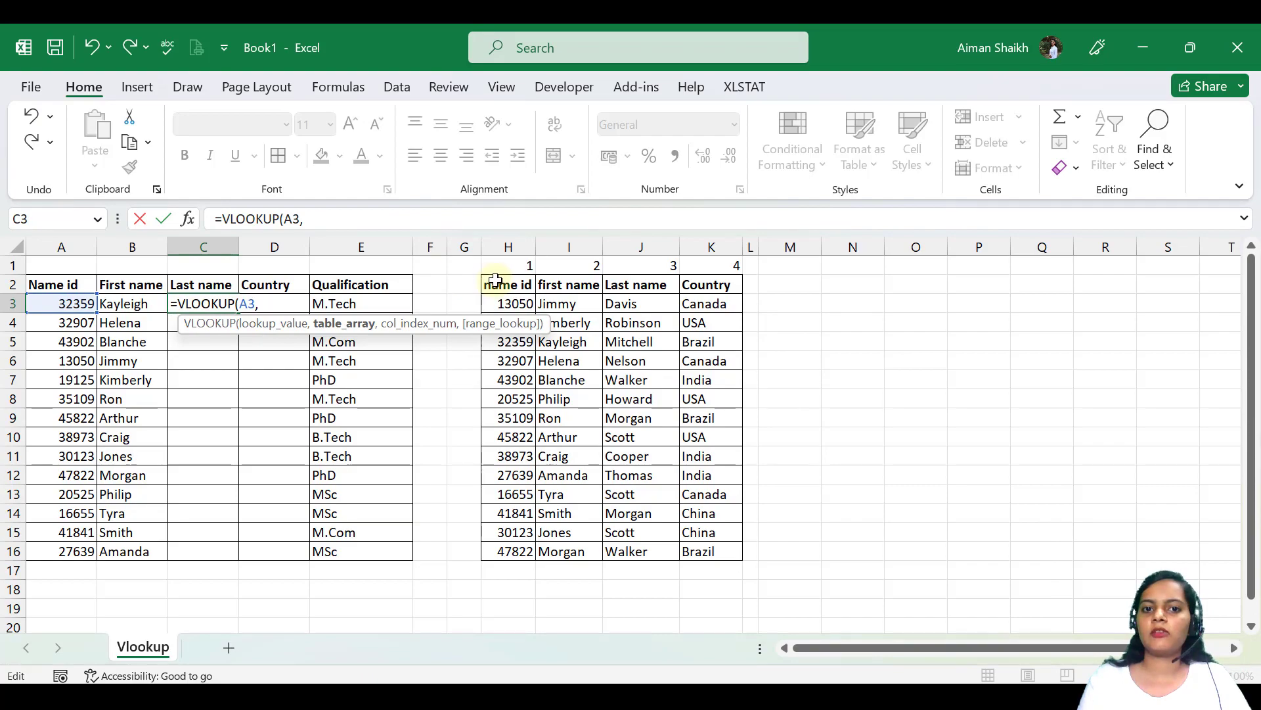
- Complete the Last name formula in C3 with table array $H$2:$K$16, column index 3 and FALSE for an exact match
left_click_drag(497, 284, 705, 553)
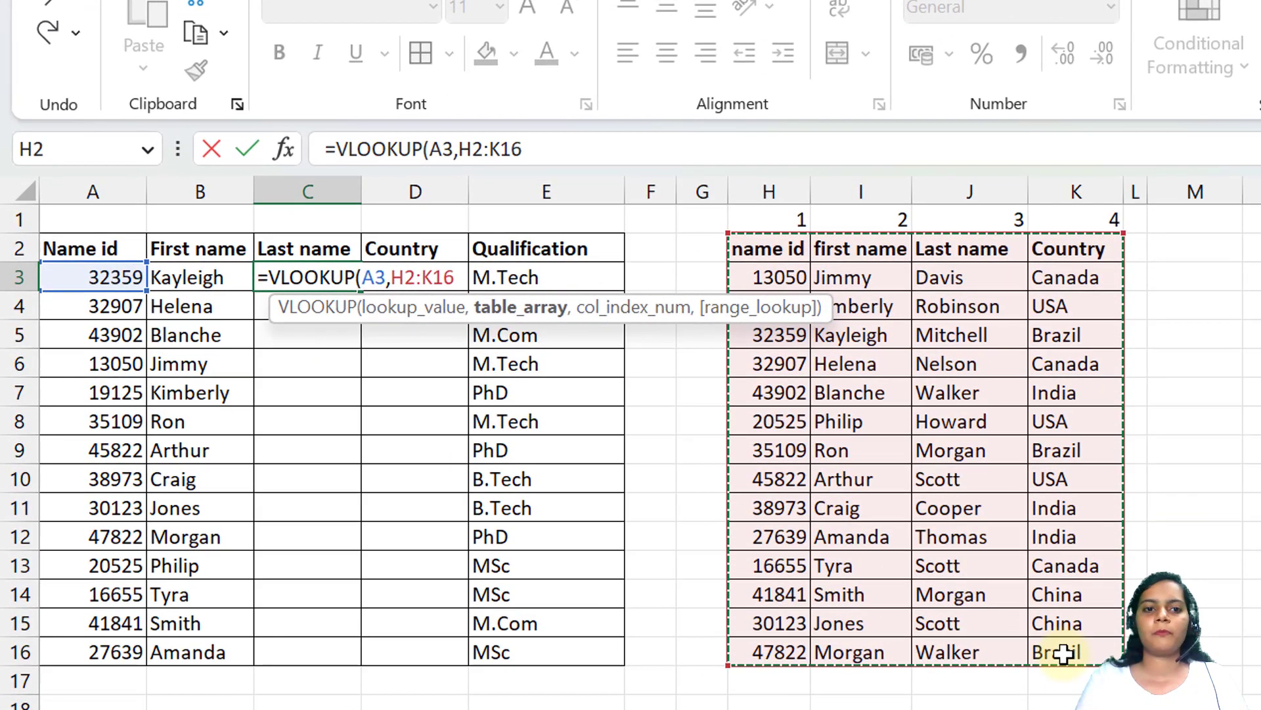
key("F4")
type(",")
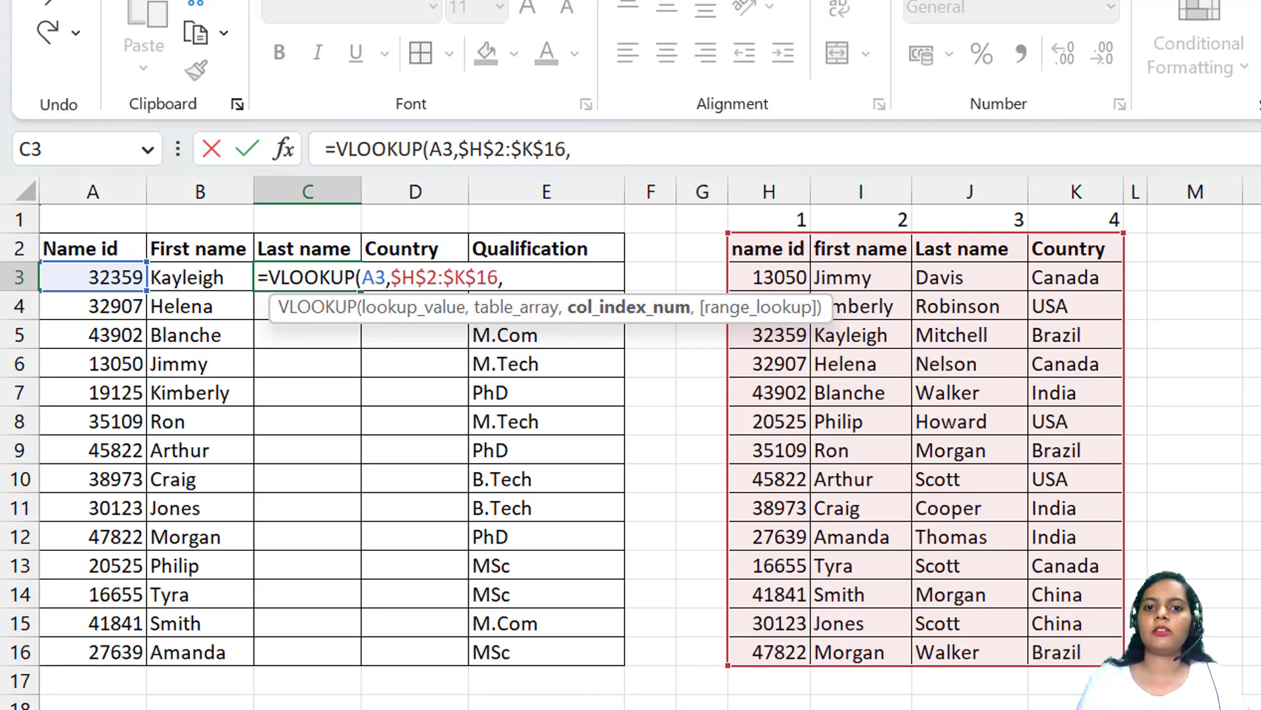
type("3")
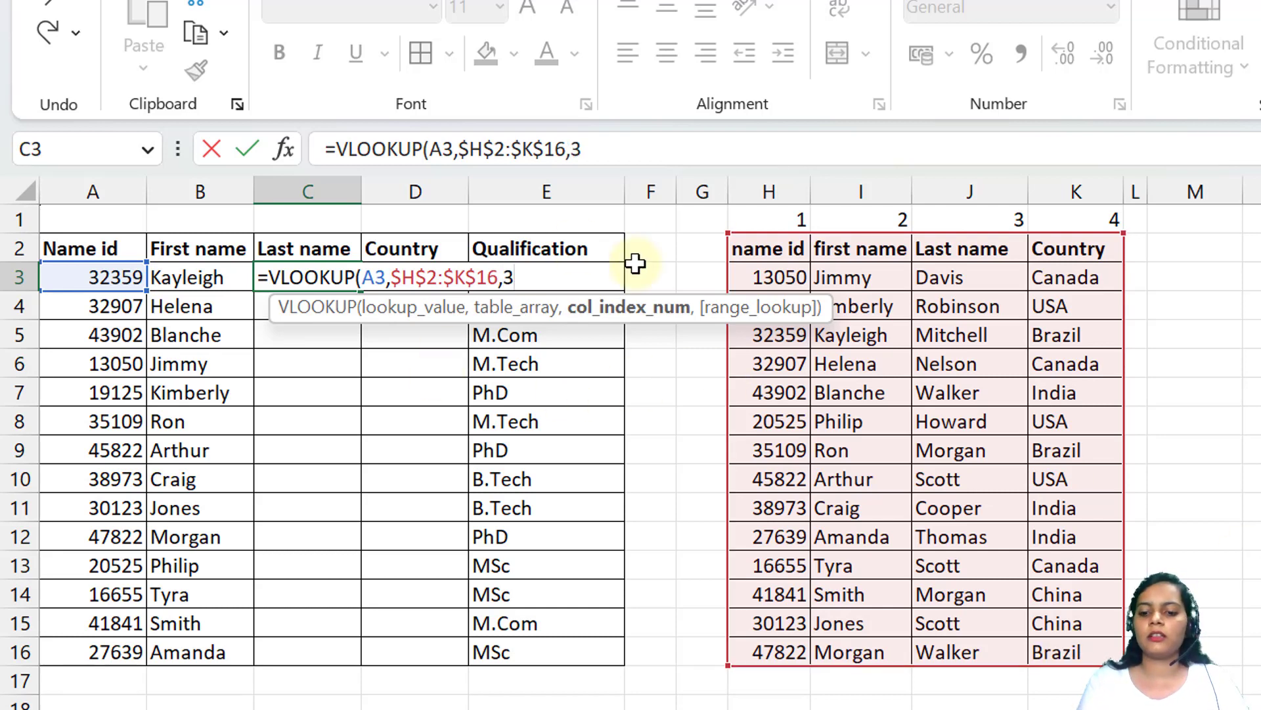
type(",")
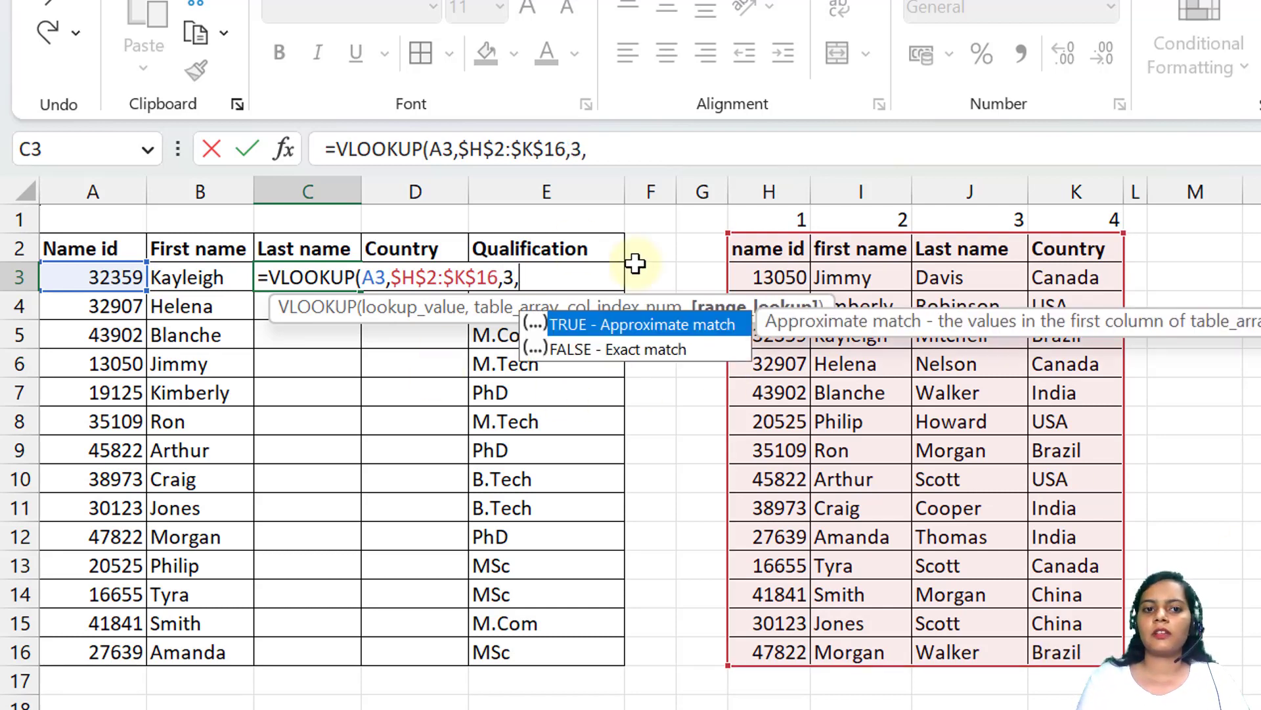
key("Down")
key("Tab")
key("Return")
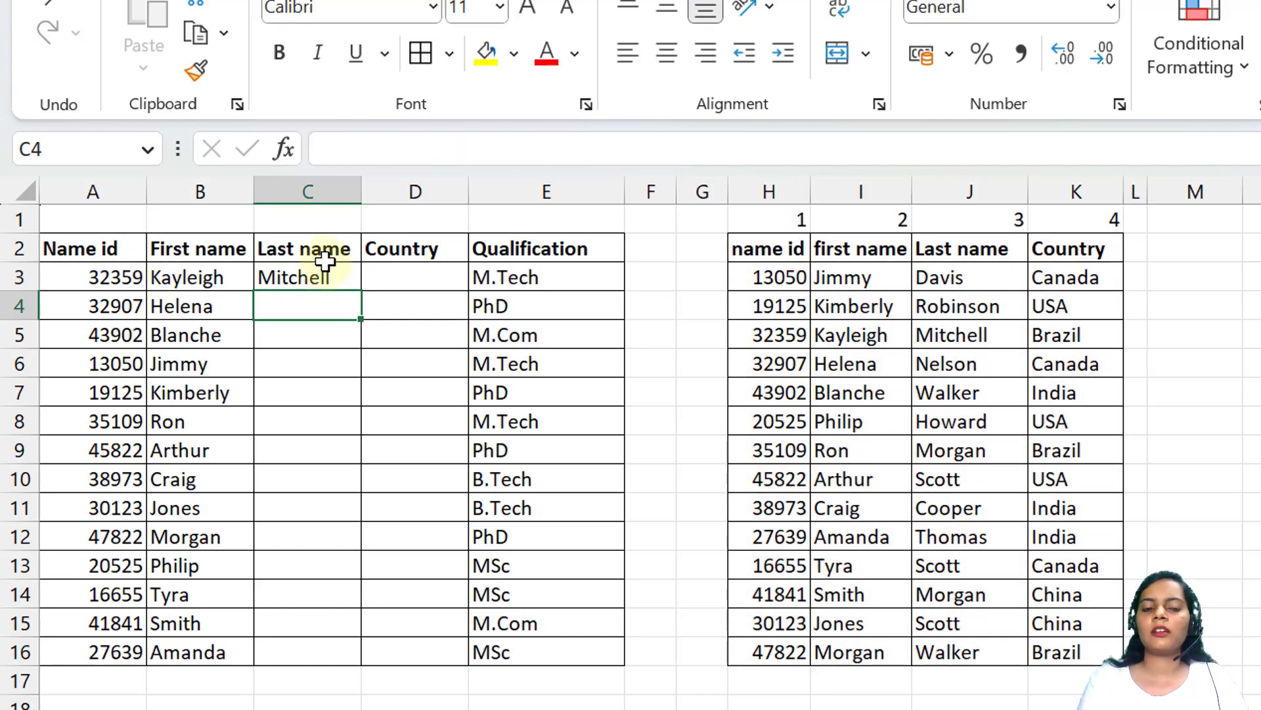
- Examine the column numbers in H1:K1 and the column index reference in the First name formula in B3
left_click(403, 269)
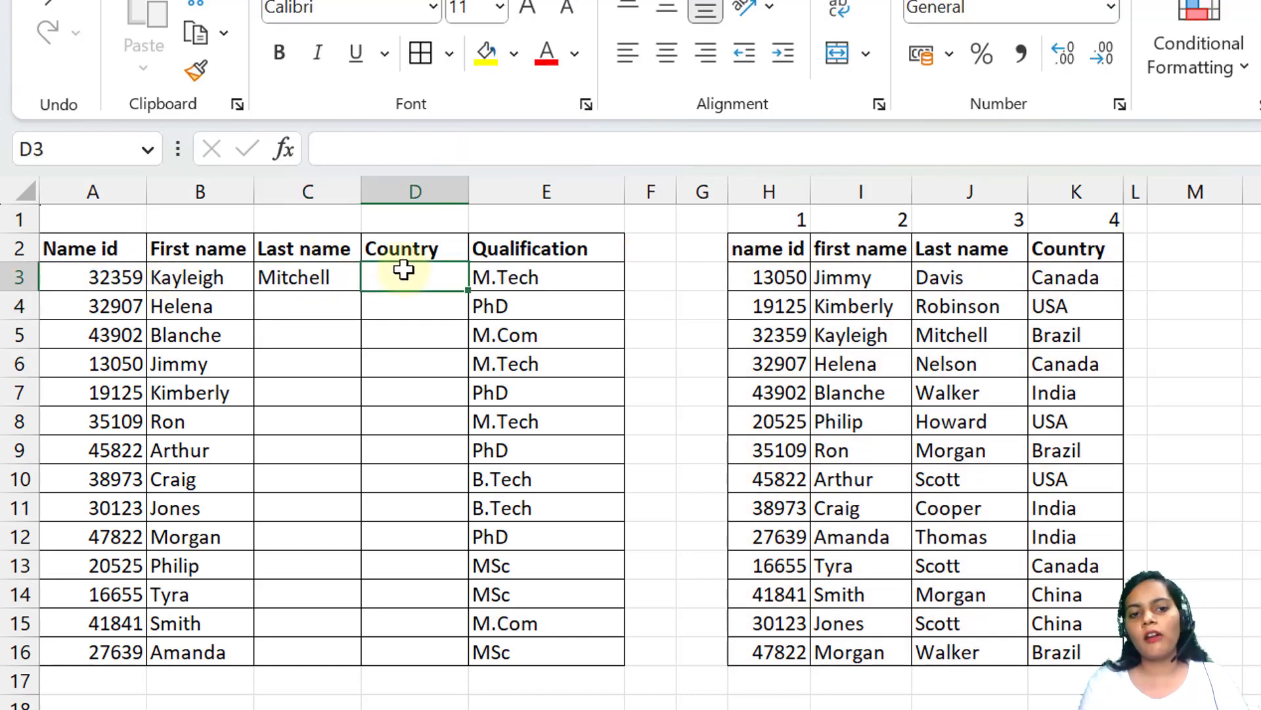
left_click(310, 274)
left_click_drag(803, 217, 1078, 197)
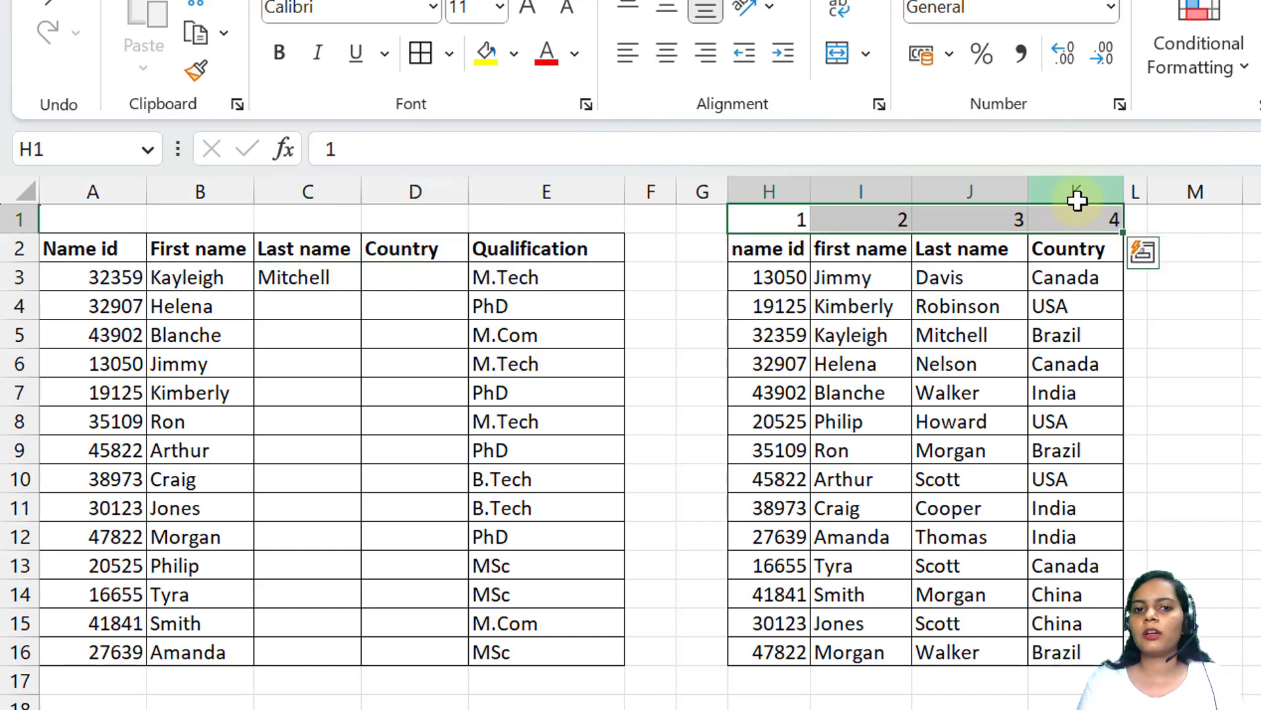
left_click(219, 276)
double_click(219, 275)
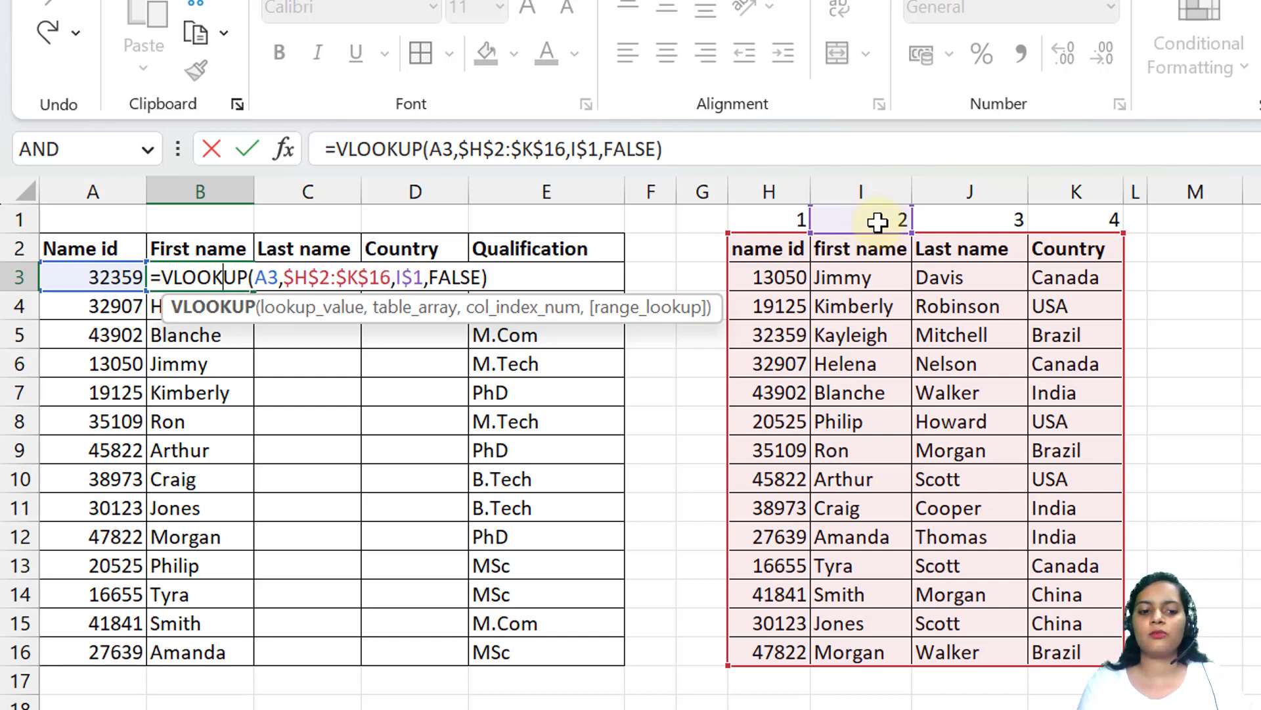
key("Escape")
- Try to fill the B3 formula across C3:D3 and check the copied lookup value reference in C3
left_click_drag(242, 274, 386, 273)
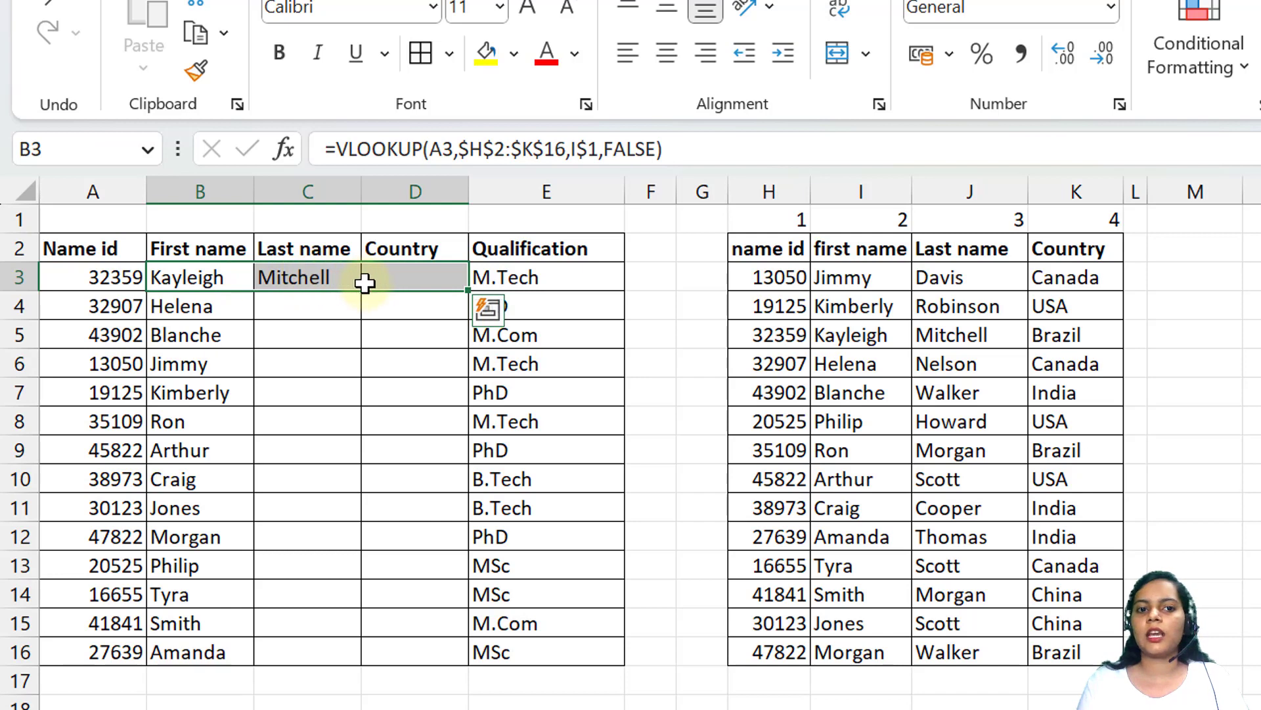
left_click(246, 280)
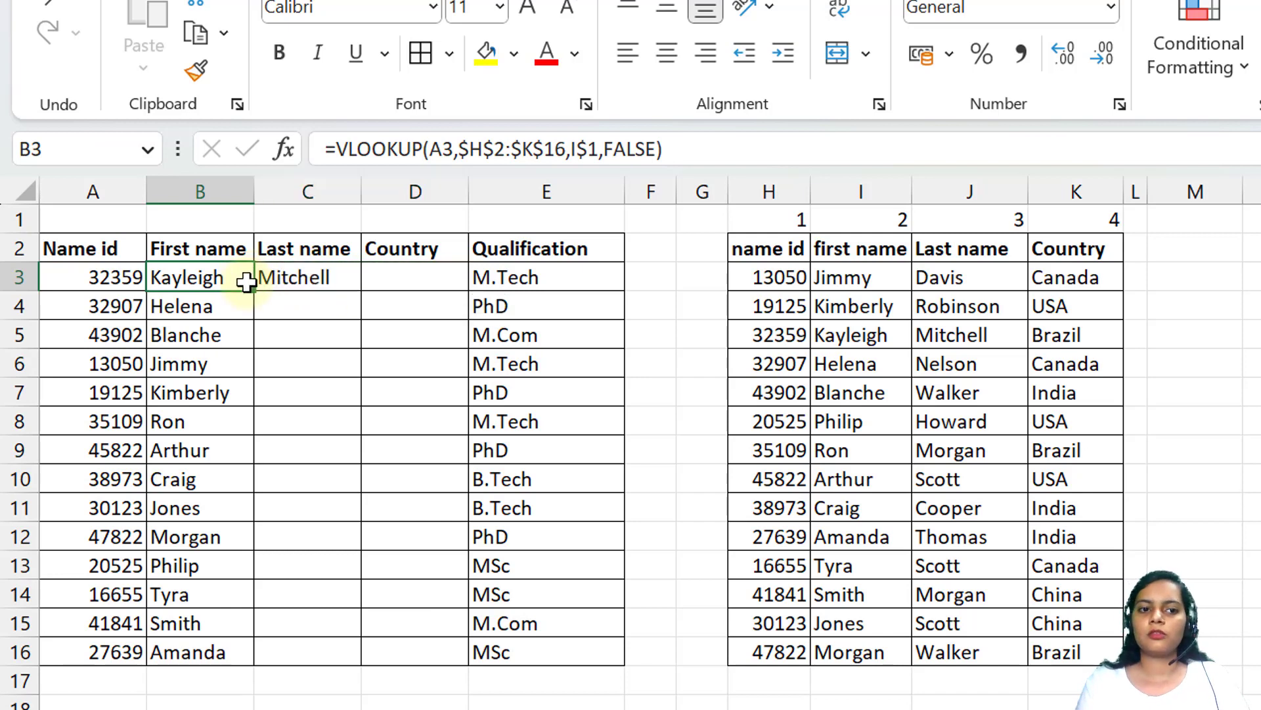
left_click_drag(247, 288, 422, 285)
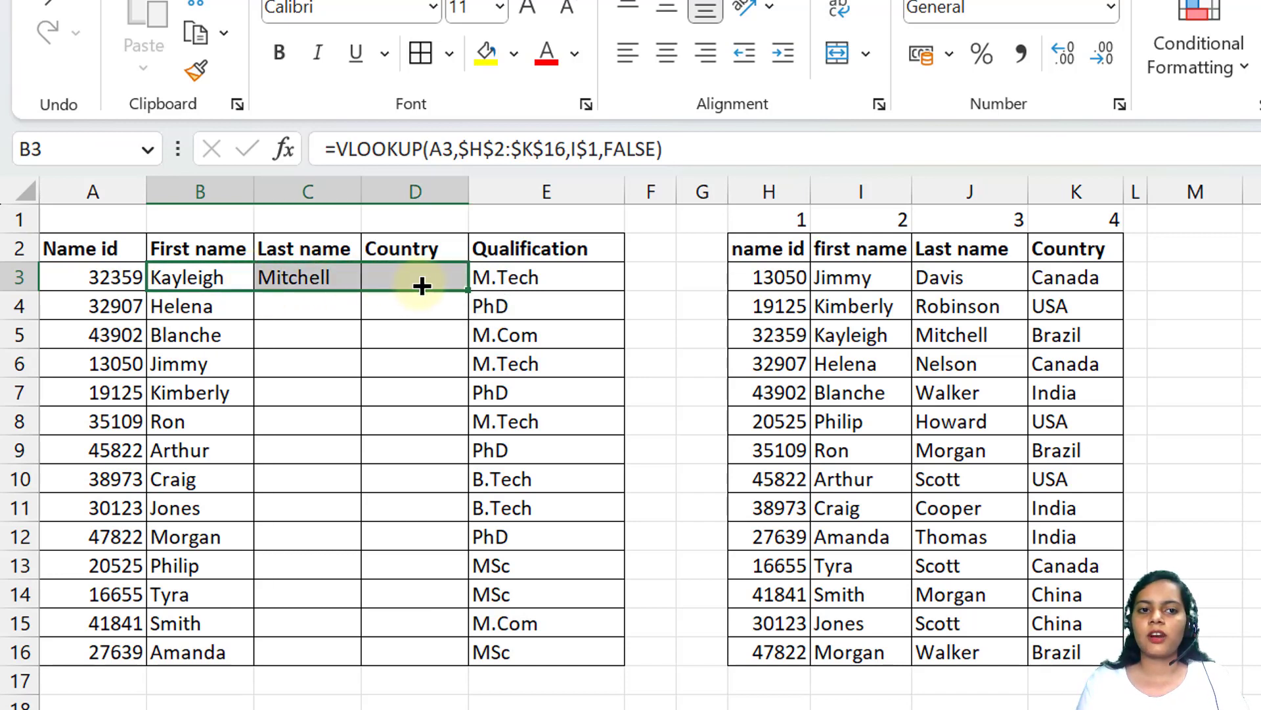
key("ctrl+r")
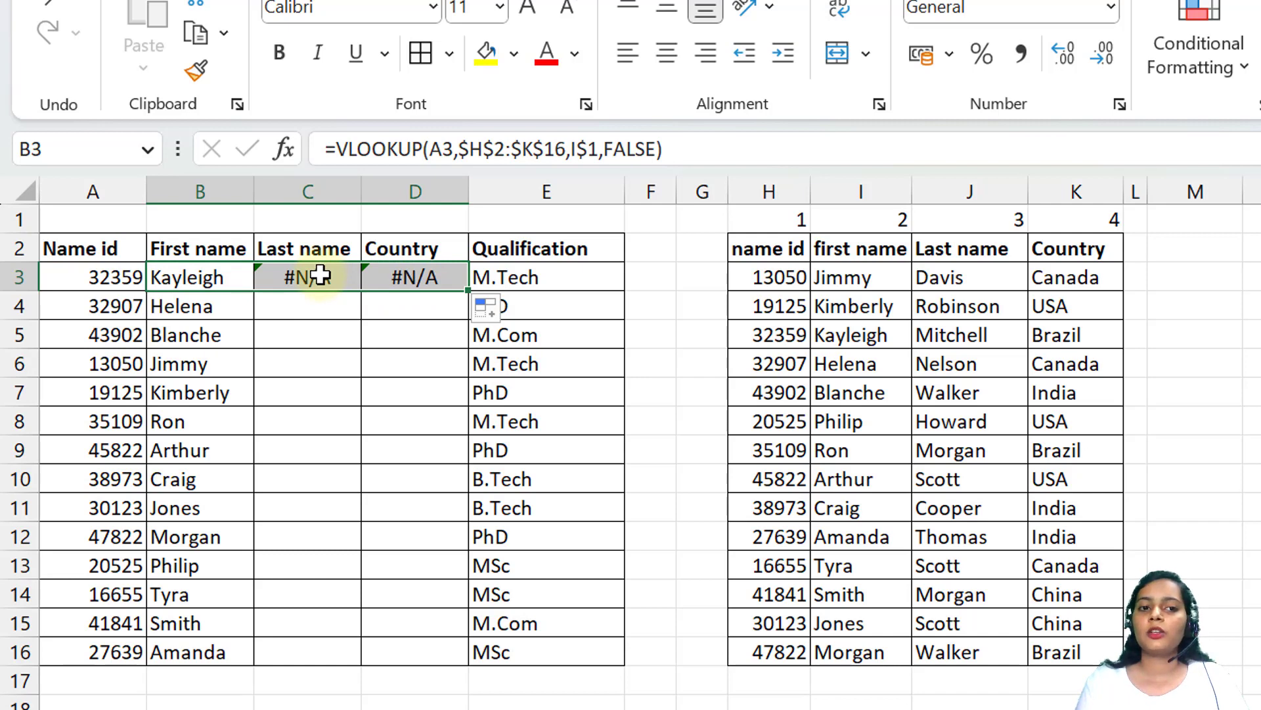
double_click(320, 274)
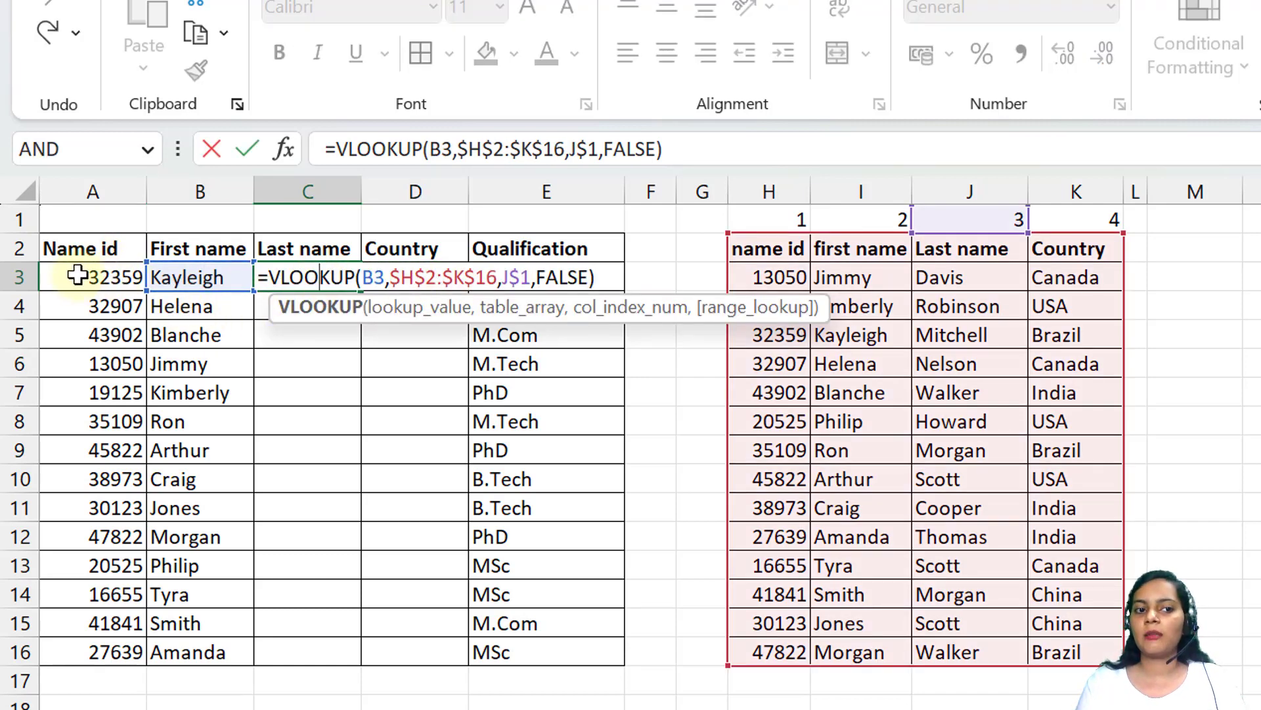
key("Escape")
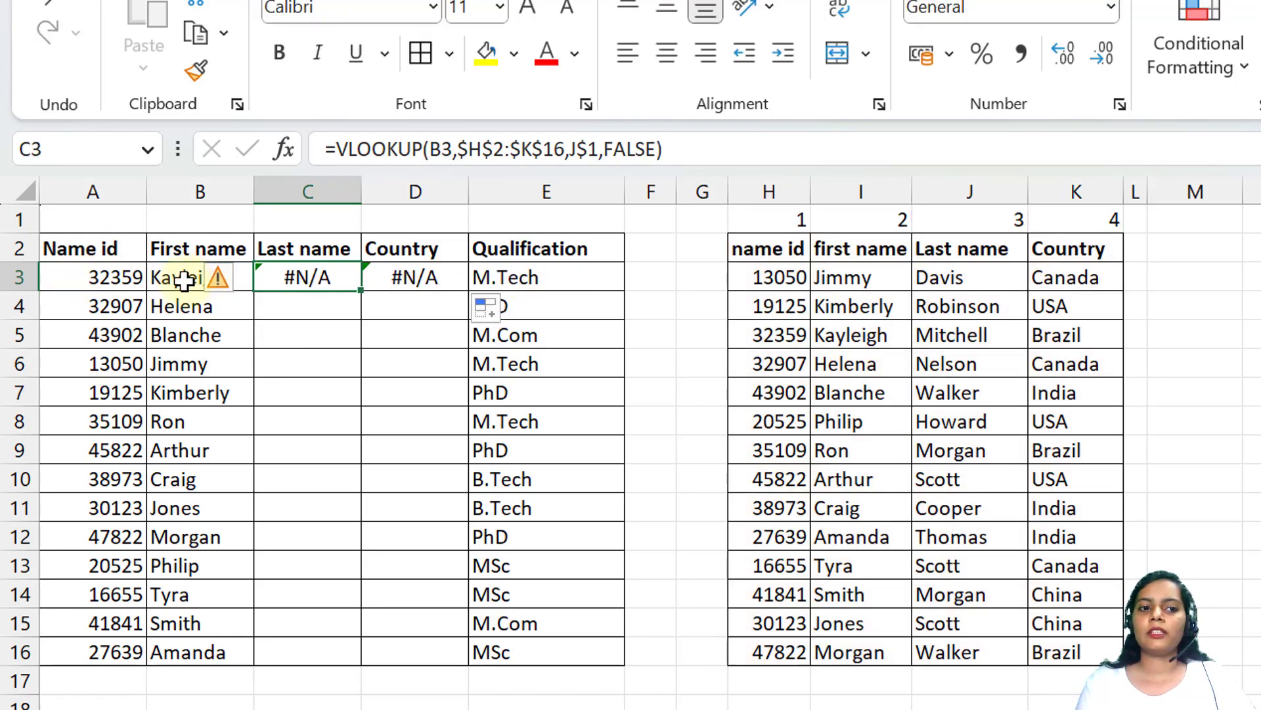
- Change the lookup value in B3's formula to $A3 with only the column locked and fill it down through B16
left_click(185, 280)
double_click(185, 280)
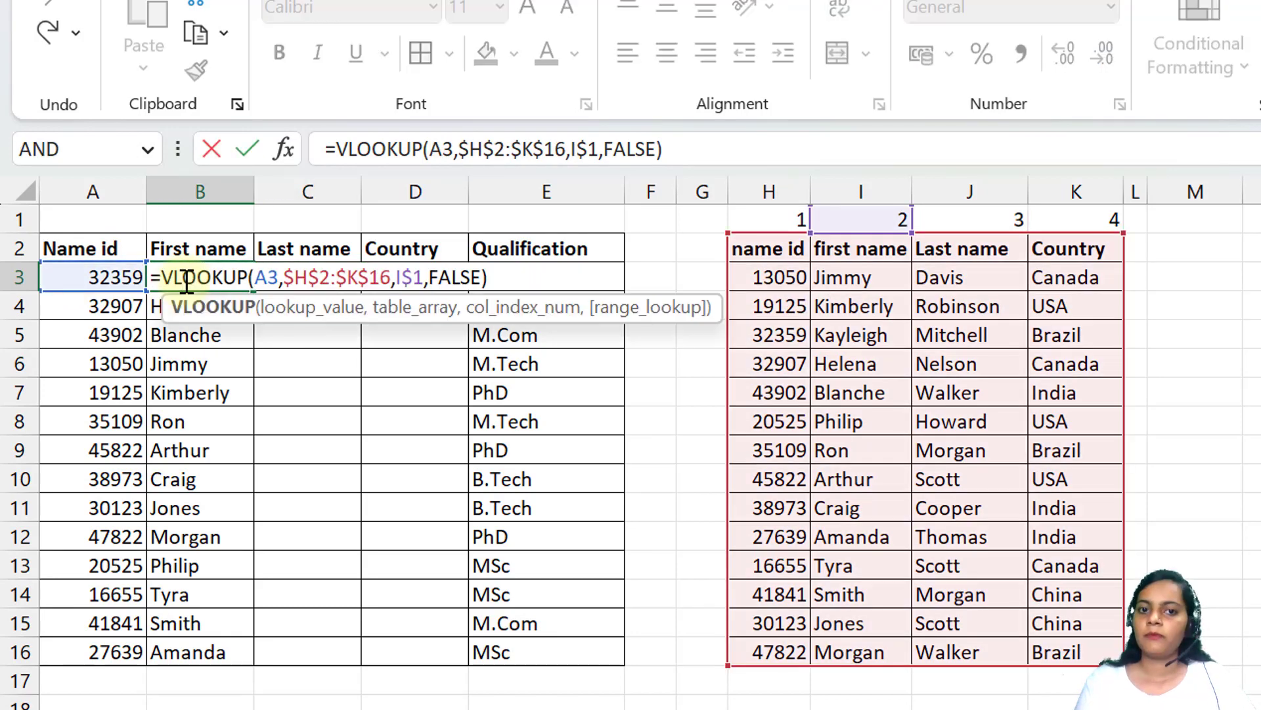
left_click(261, 275)
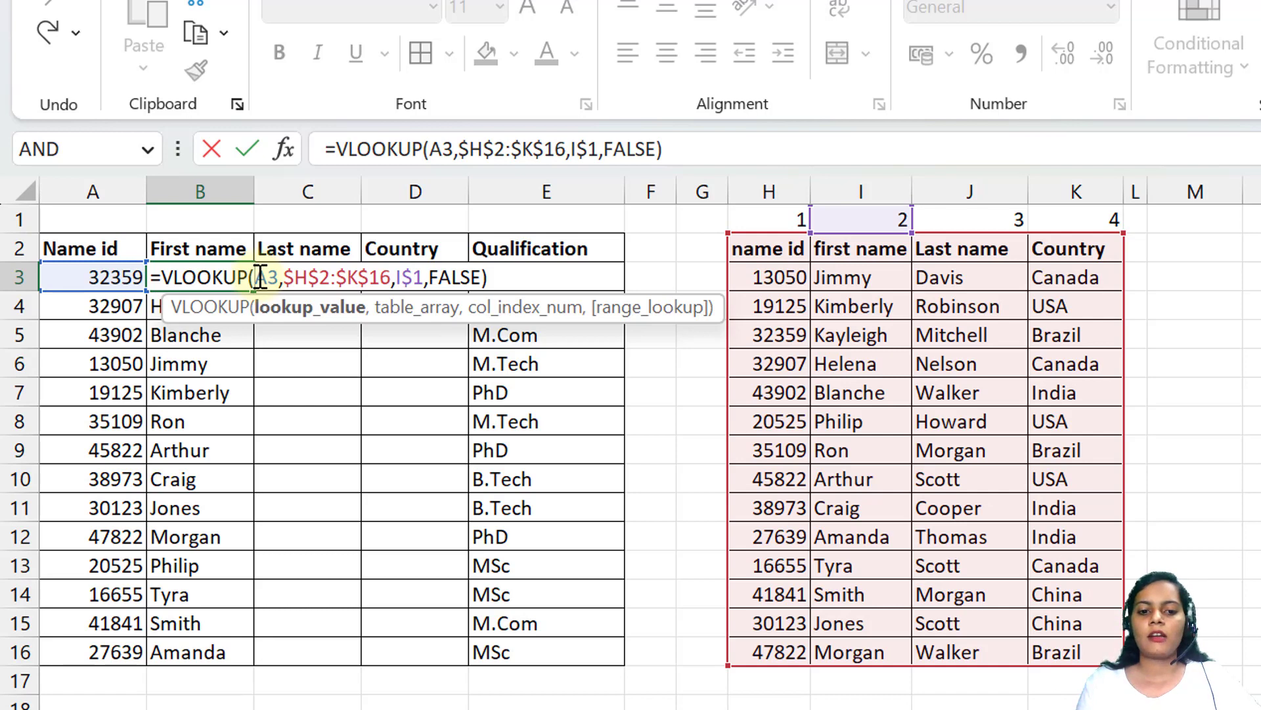
key("F4")
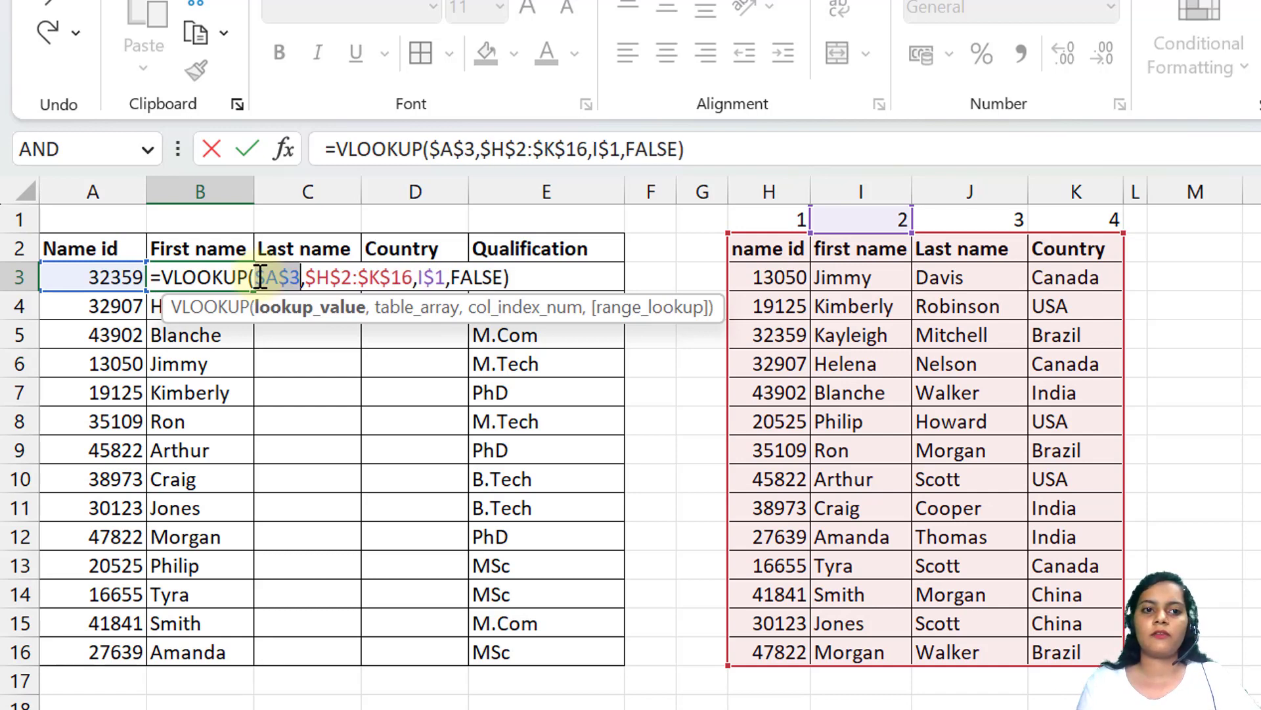
key("F4")
key("F4")
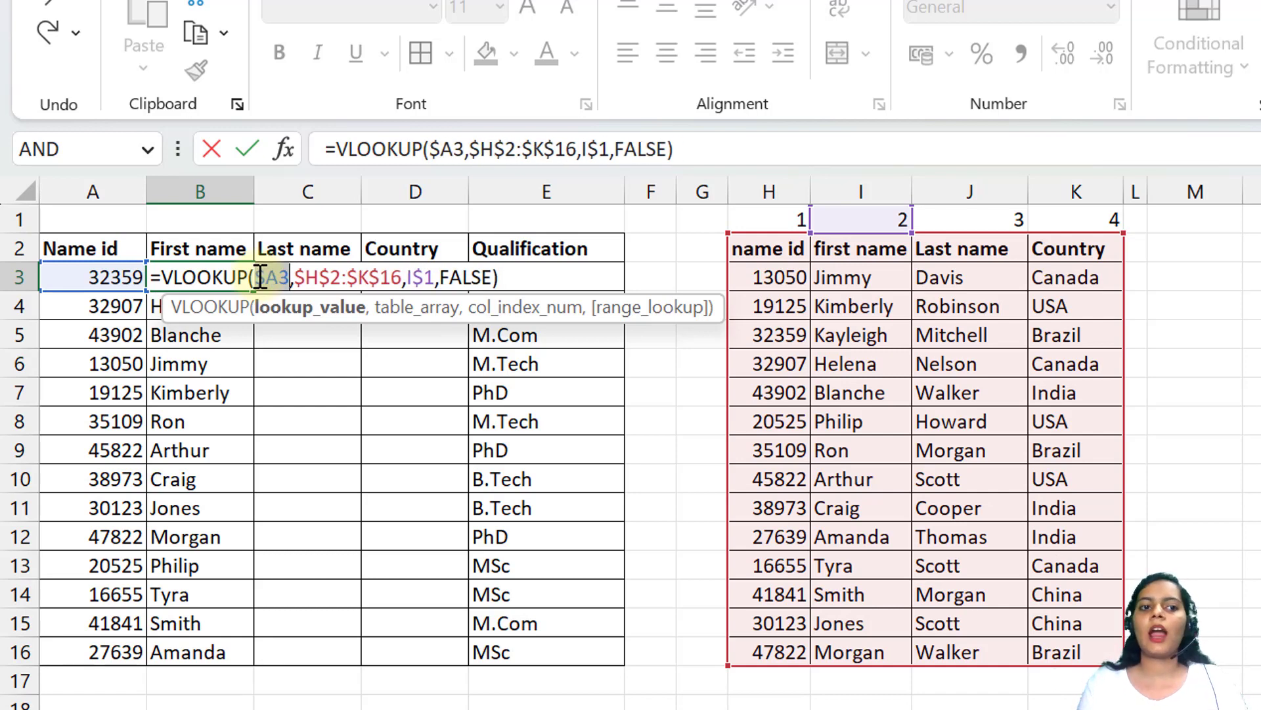
key("Return")
key("Up")
double_click(254, 290)
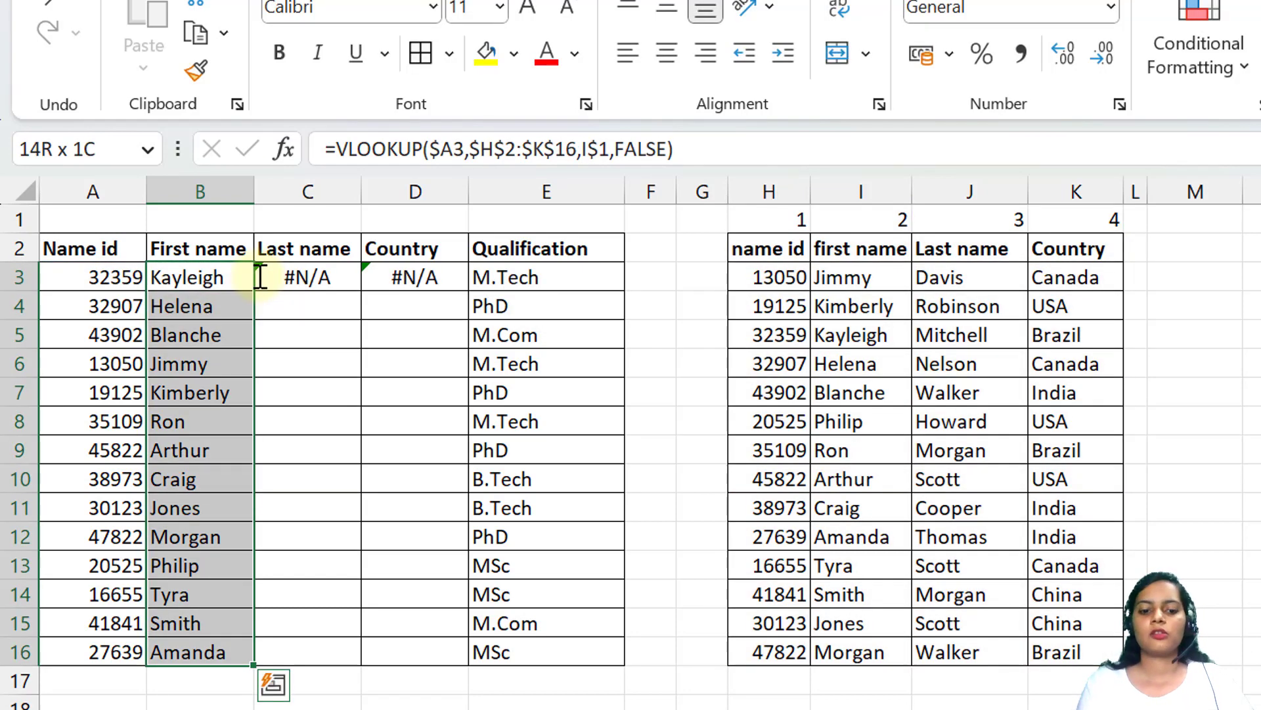
- Fill the B3 formula across to D3 and check the references of the copied formulas in C3 and D3
left_click(241, 277)
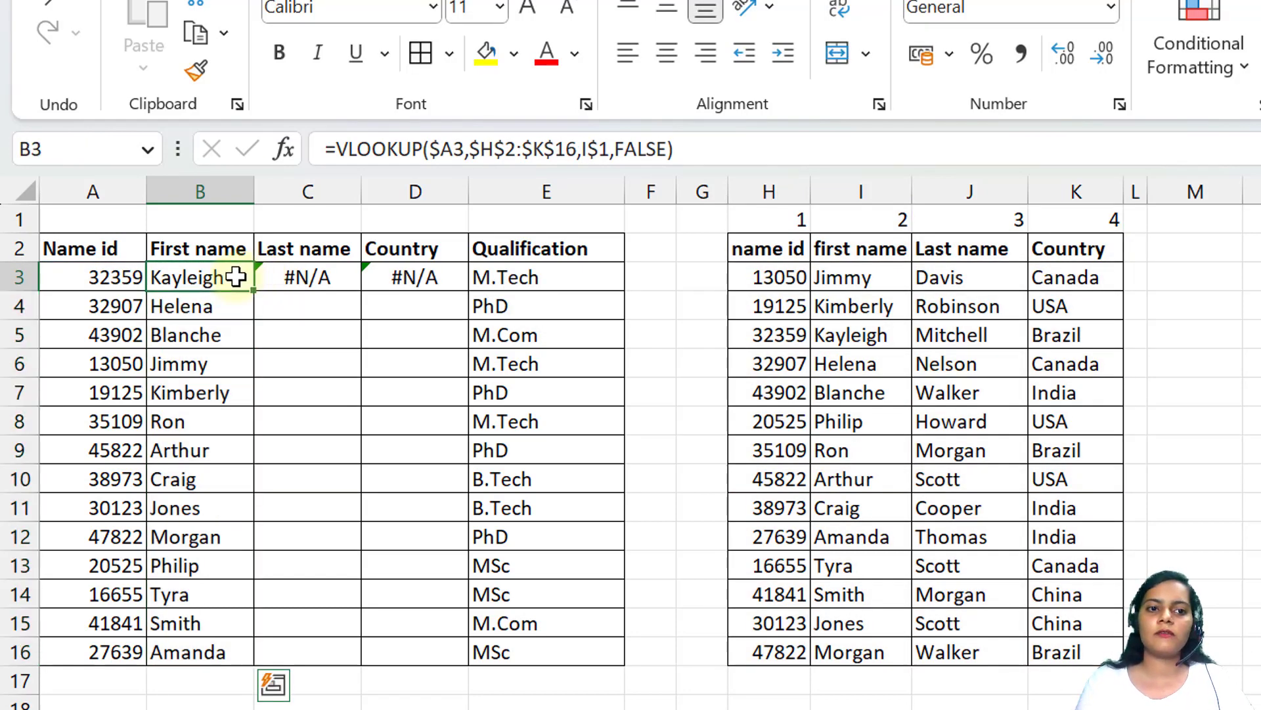
left_click_drag(257, 295, 411, 282)
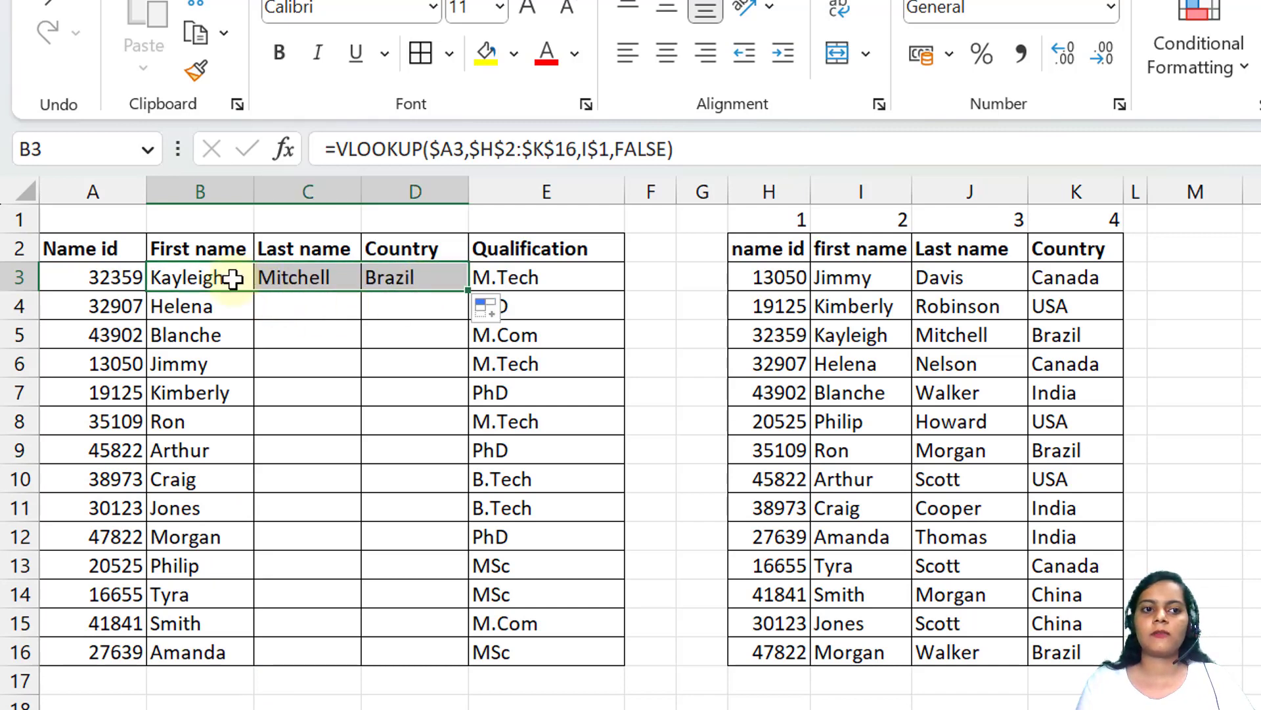
double_click(340, 269)
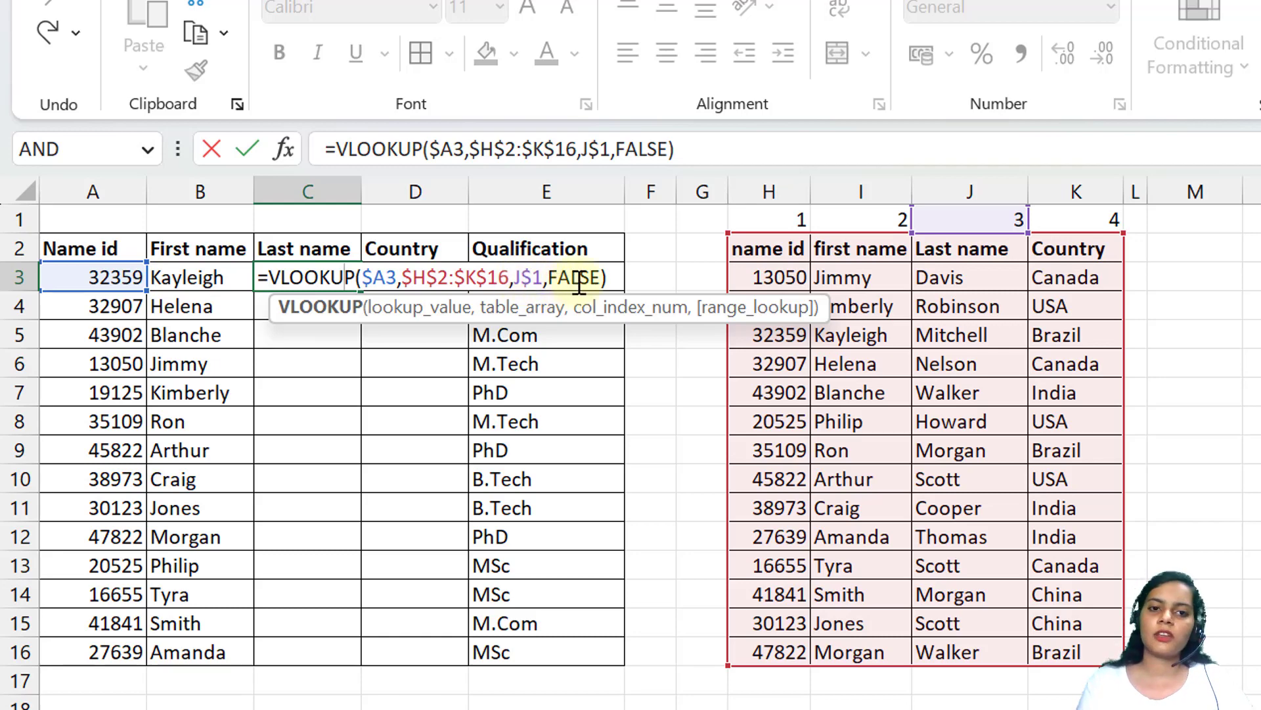
key("ctrl+Return")
left_click(436, 282)
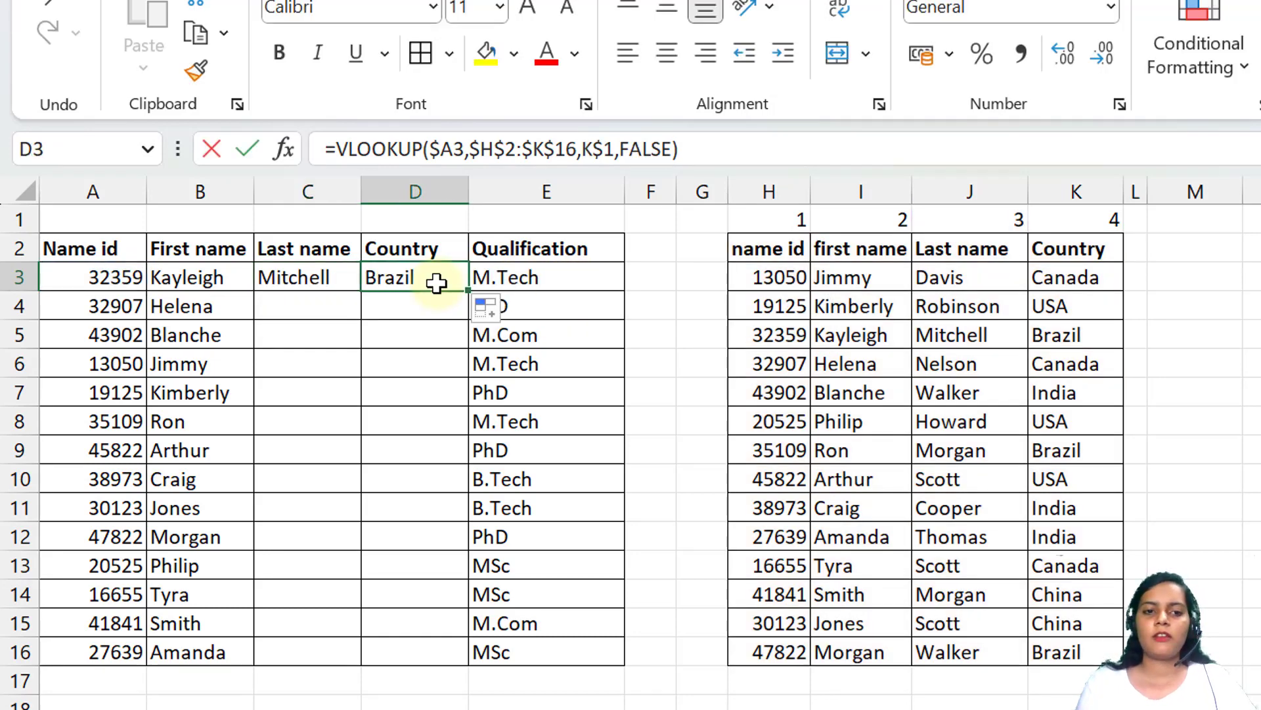
double_click(436, 281)
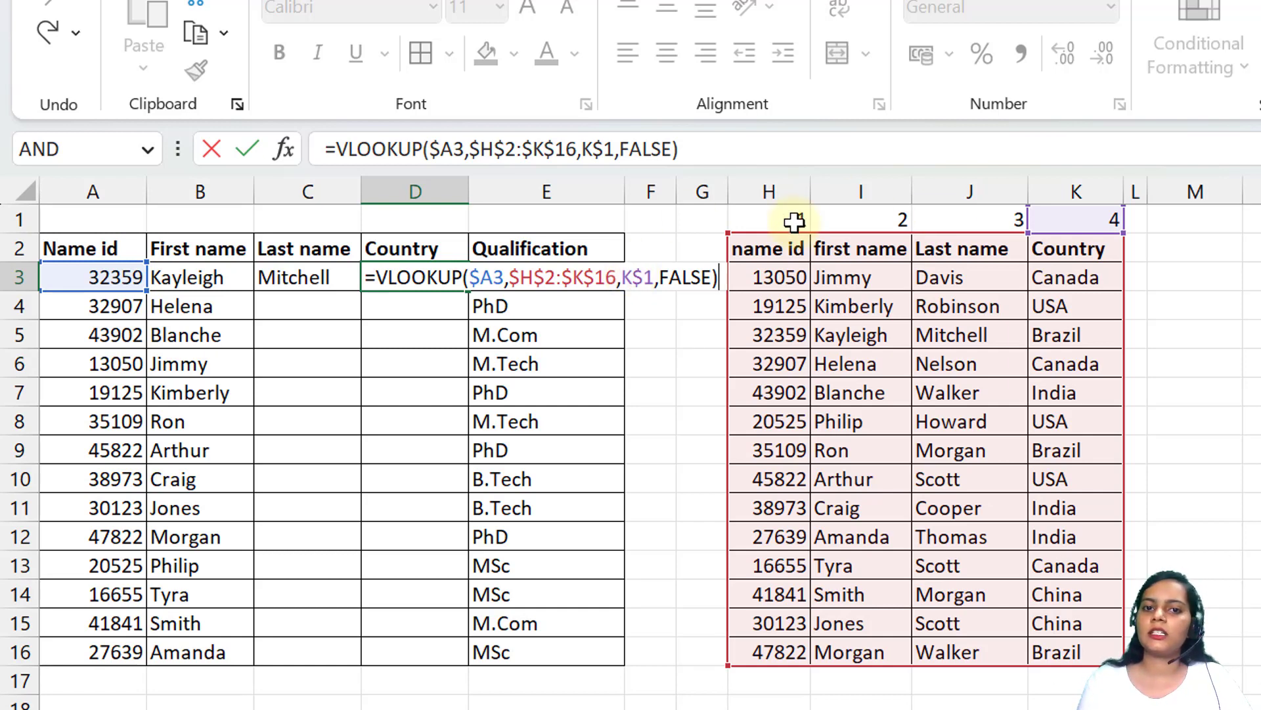
left_click_drag(797, 217, 1052, 205)
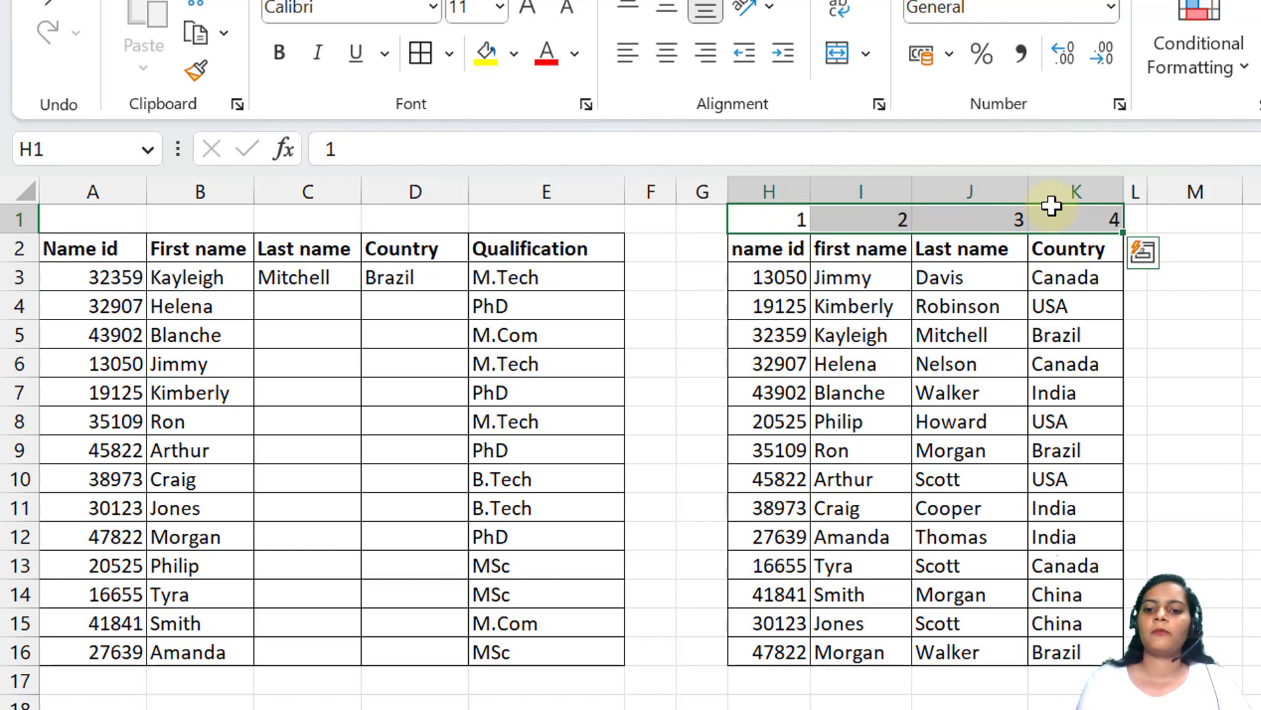
key("Left")
key("Left")
key("Left")
key("Down")
key("Down")
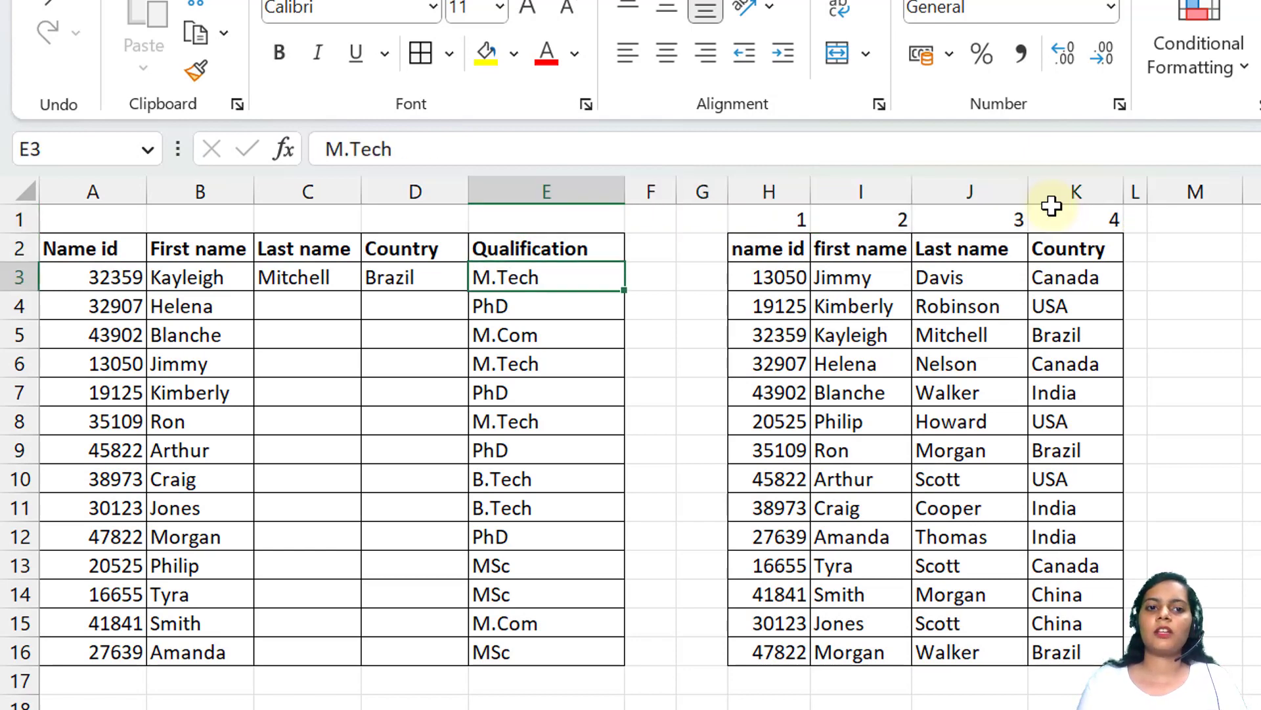
key("Left")
key("shift+Left")
key("shift+Left")
key("ctrl+shift+Down")
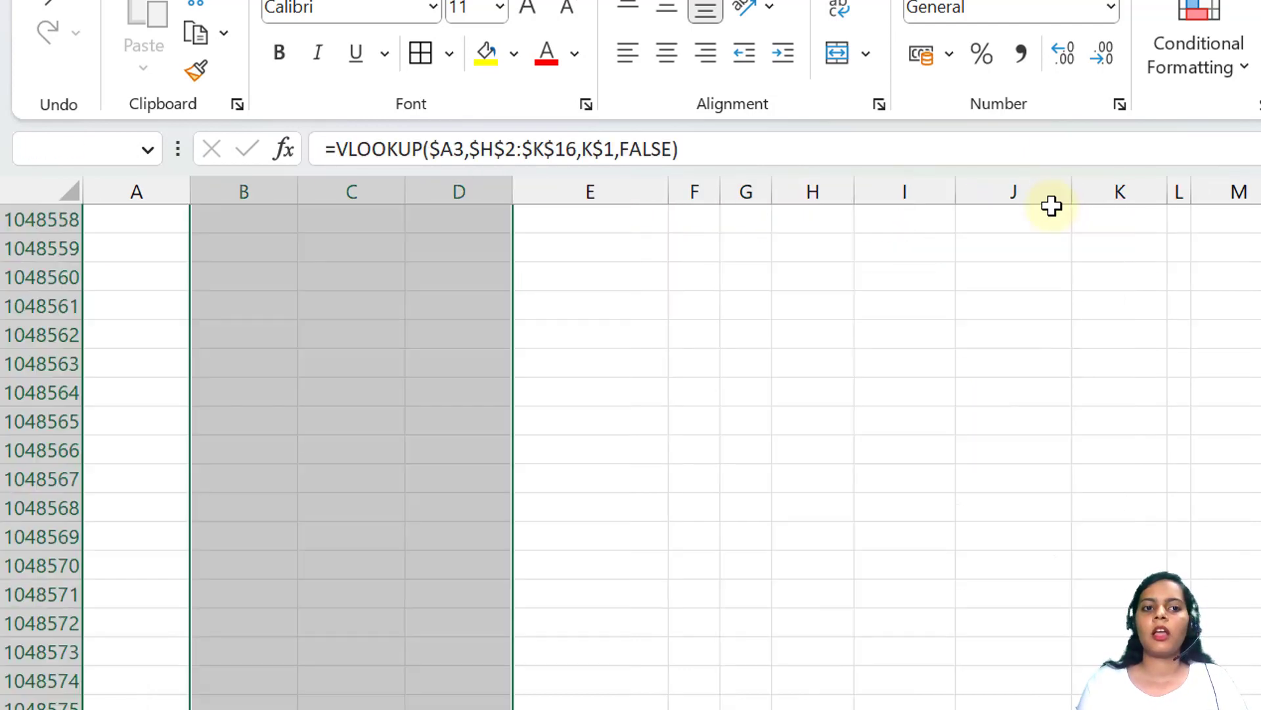
key("ctrl+Up")
key("Down")
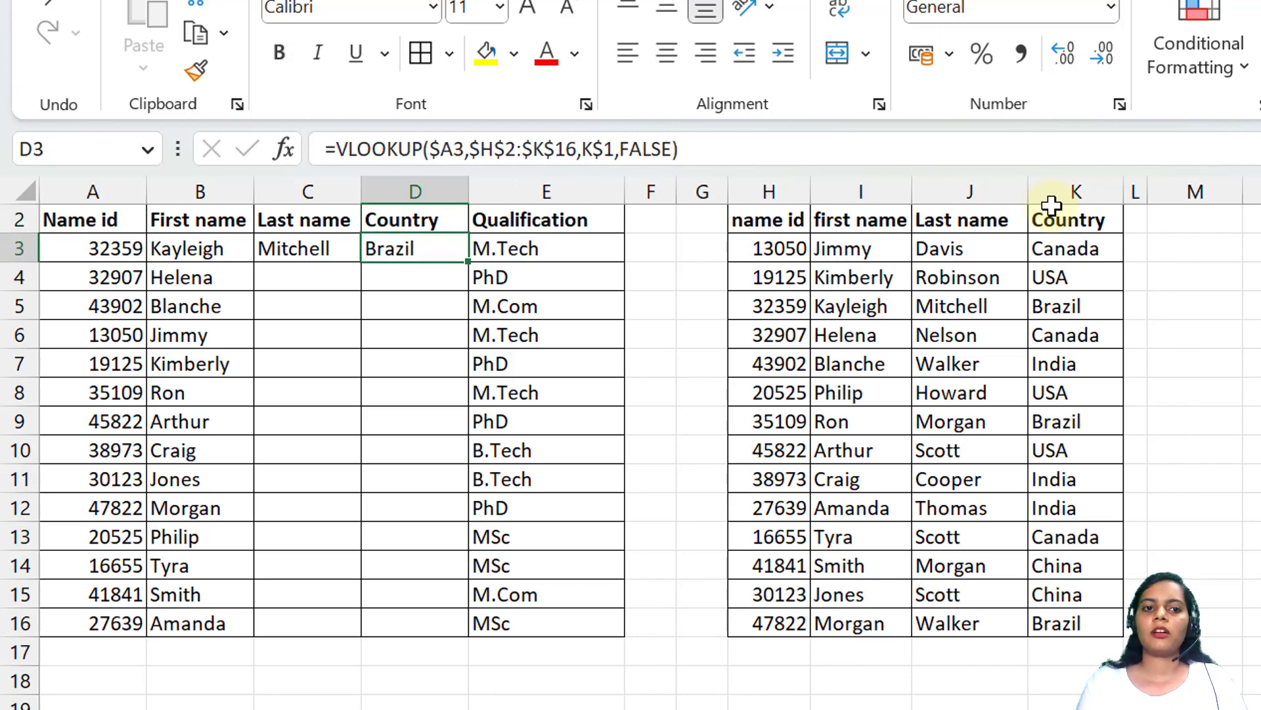
- Fill the row 3 formulas of the First name, Last name and Country columns down through row 16 (B3:D16)
key("shift+Left")
key("shift+Left")
key("shift+Down")
key("shift+Down")
key("shift+Down")
key("shift+Down")
key("shift+Down")
key("shift+Down")
key("shift+Down")
key("shift+Down")
key("shift+Down")
key("shift+Down")
key("shift+Down")
key("shift+Down")
key("shift+Down")
key("shift+Down")
key("shift+Down")
key("shift+Down")
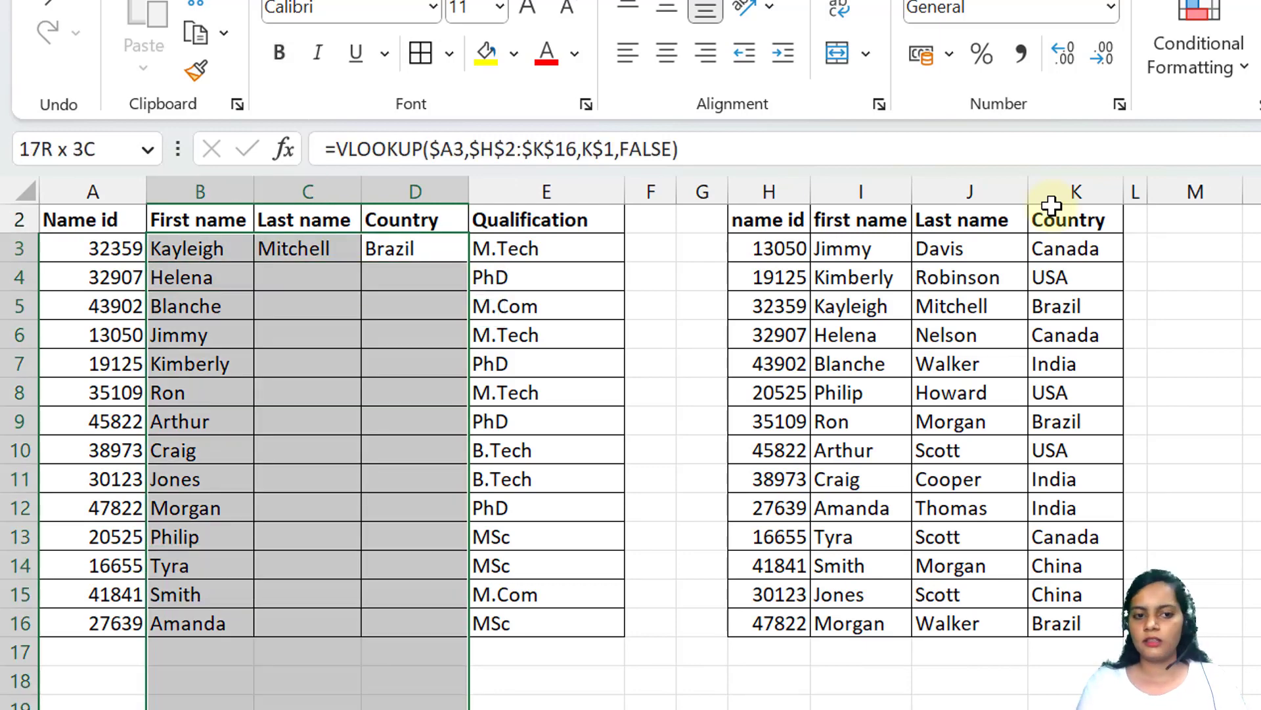
key("shift+Up")
key("shift+Up")
key("shift+Up")
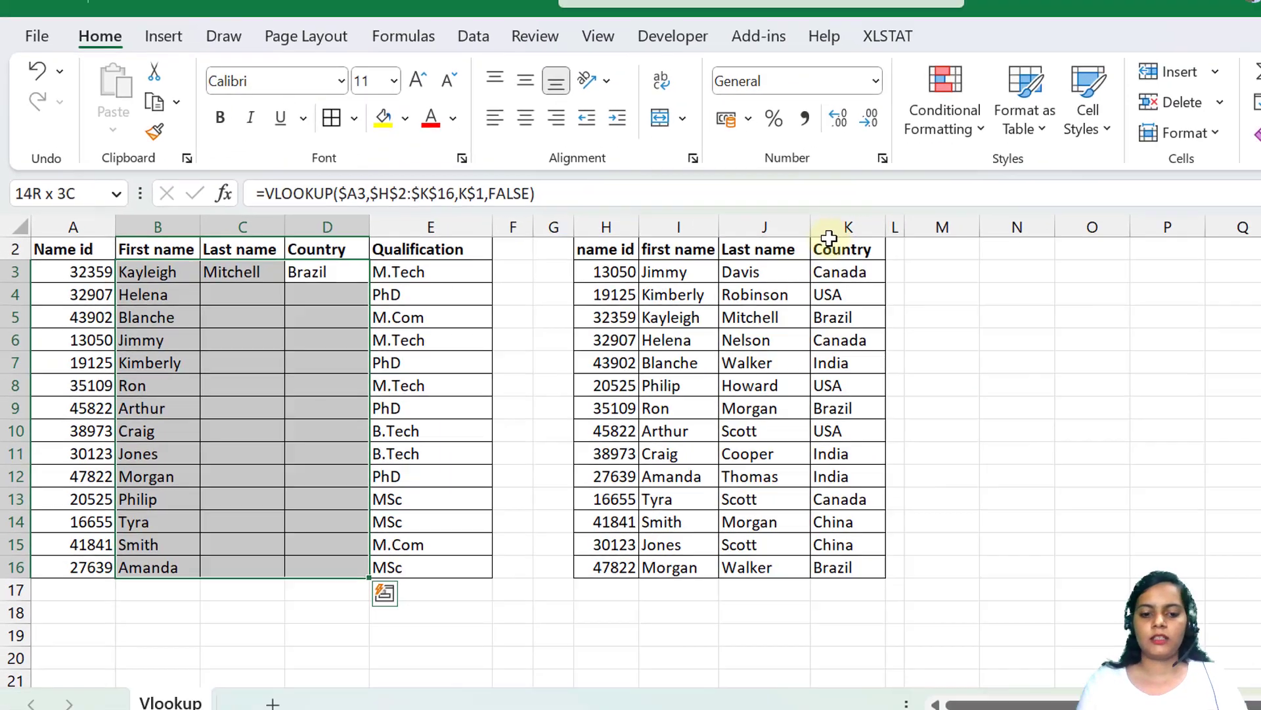
key("ctrl+d")
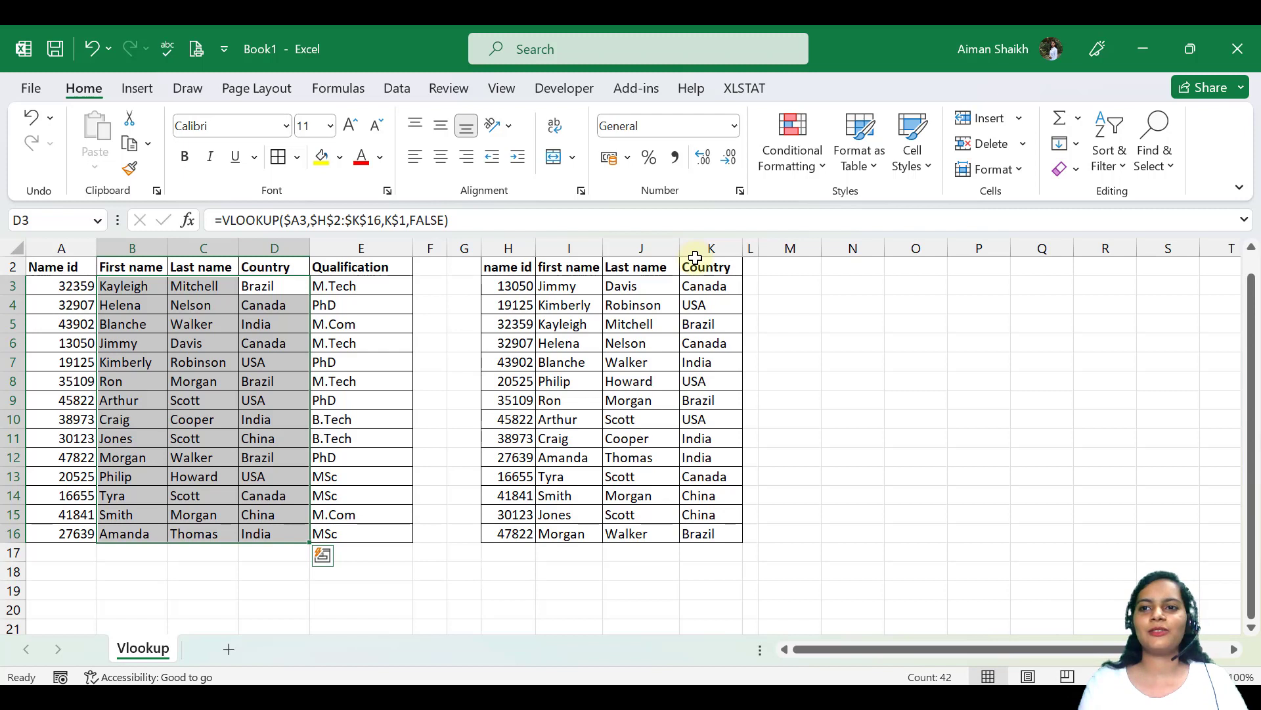
left_click(695, 257)
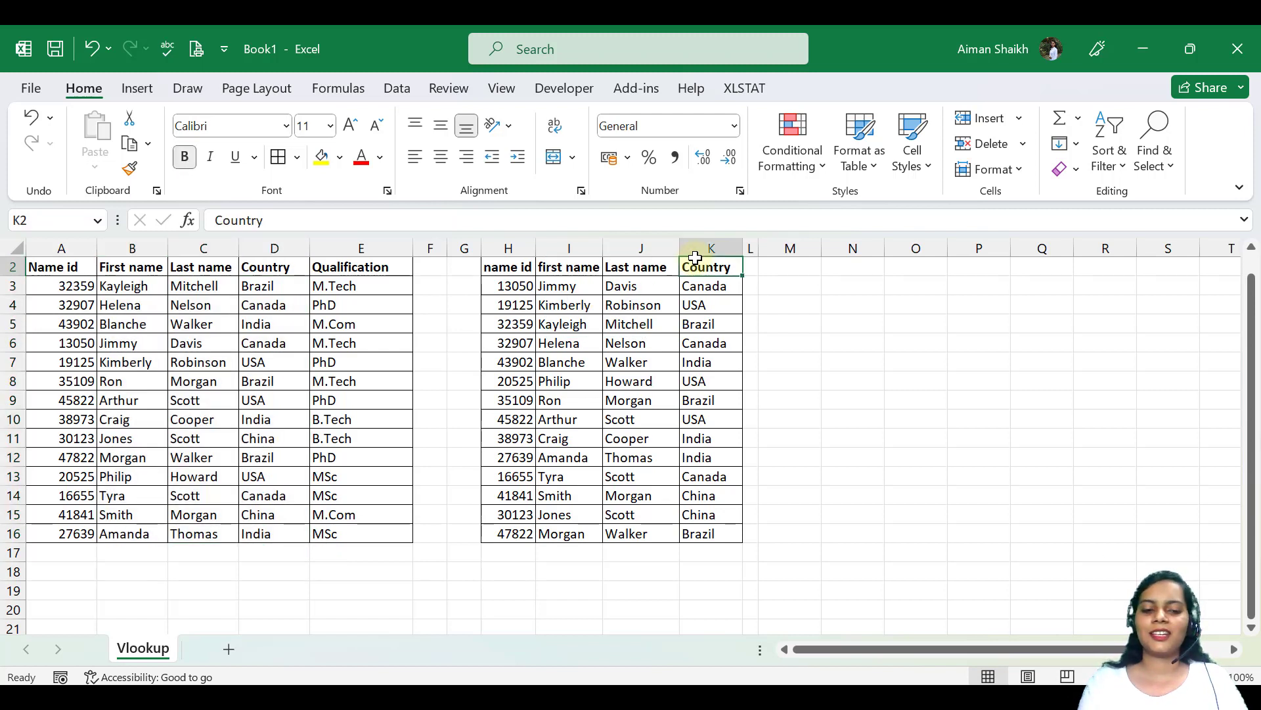